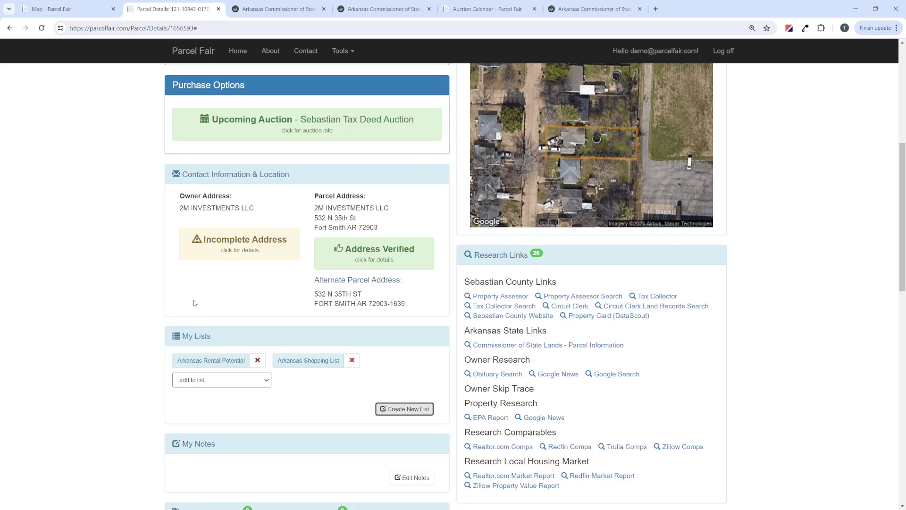
Save a parcel note reading "Check out the neighborhood and county registration rules"
scroll(194, 303, down, 1)
click(412, 433)
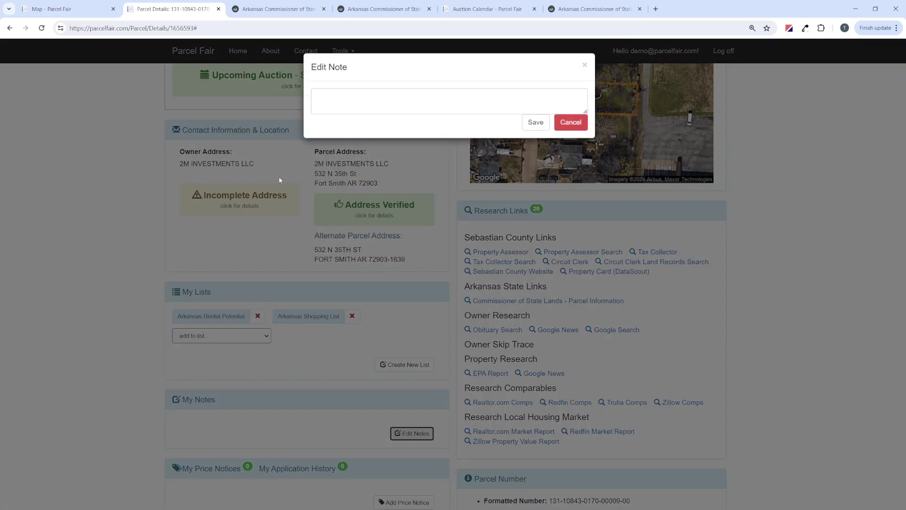
click(344, 97)
text(Check out the neig)
text(hborhood and cou)
text(nty)
key(BackSpace)
text(ty t)
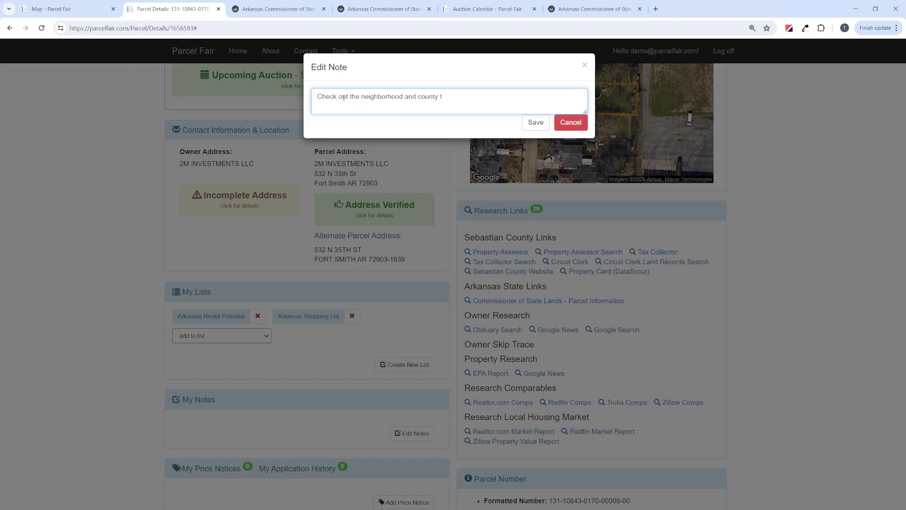
key(BackSpace)
text(reg)
text(i)
key(BackSpace)
text(gistration rules)
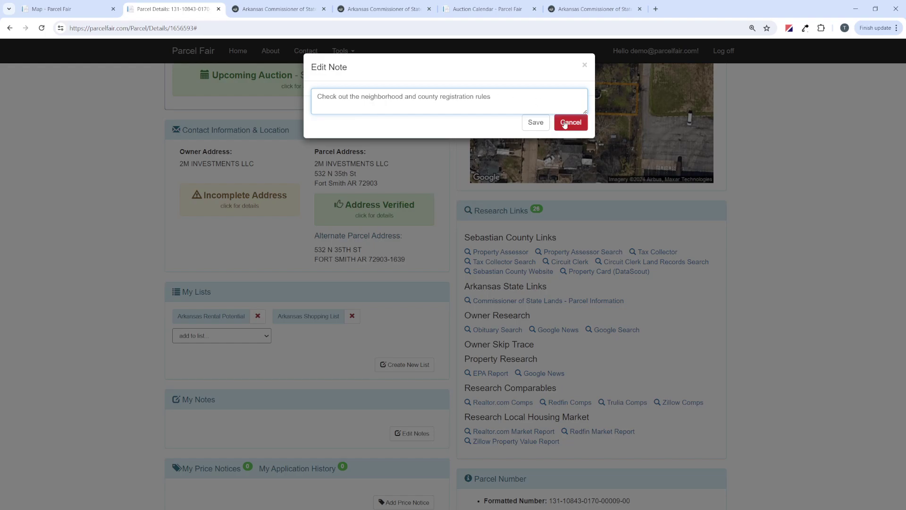
click(535, 122)
scroll(376, 467, up, 1)
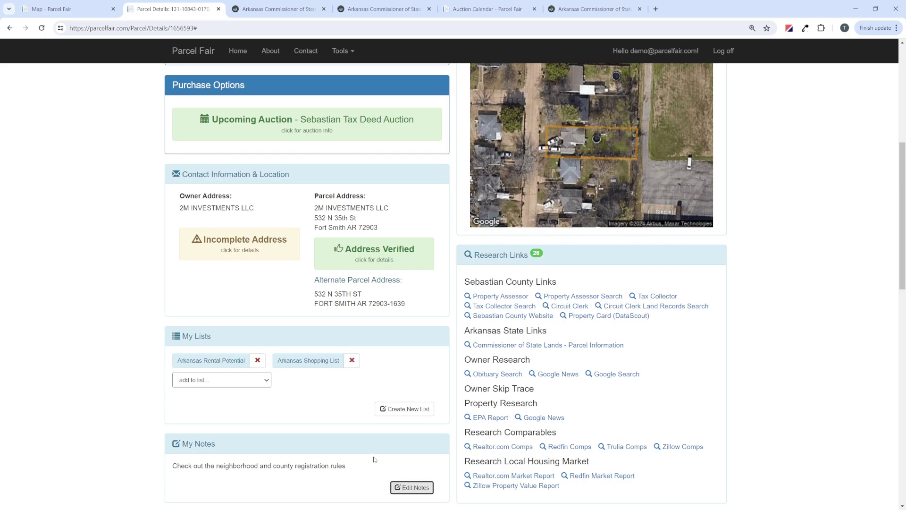
View the parcel's attachment upload dialog and dismiss it without adding any files
scroll(324, 236, down, 2)
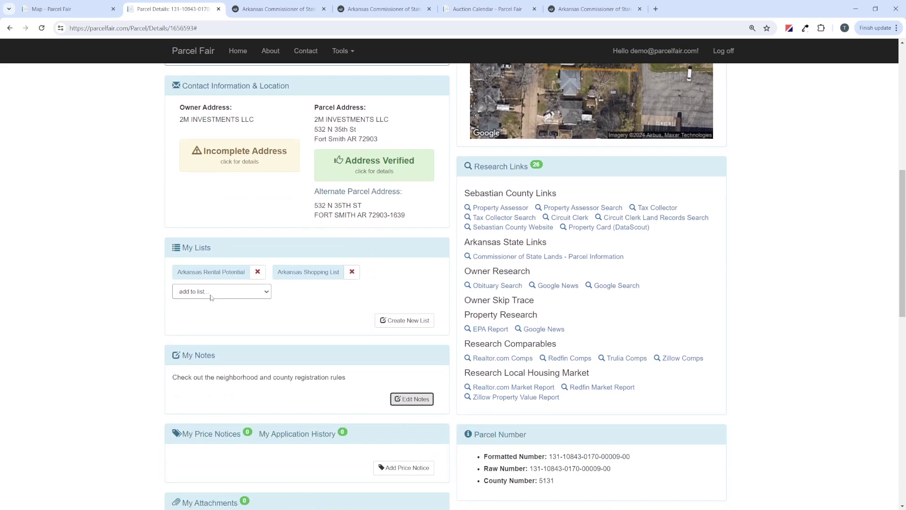
scroll(273, 356, down, 3)
scroll(272, 356, down, 1)
click(403, 359)
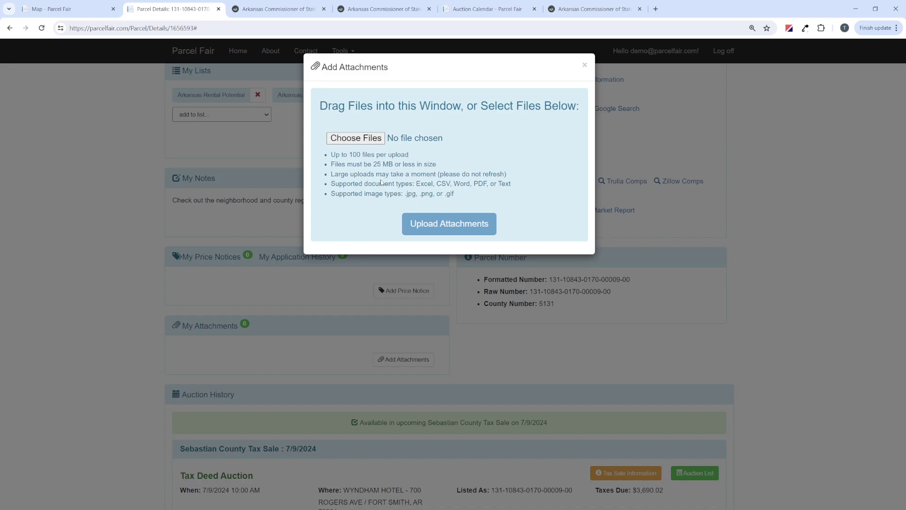
click(585, 67)
Close the parcel details page, return to the parcel map, and dismiss the open parcel popup
scroll(489, 210, up, 10)
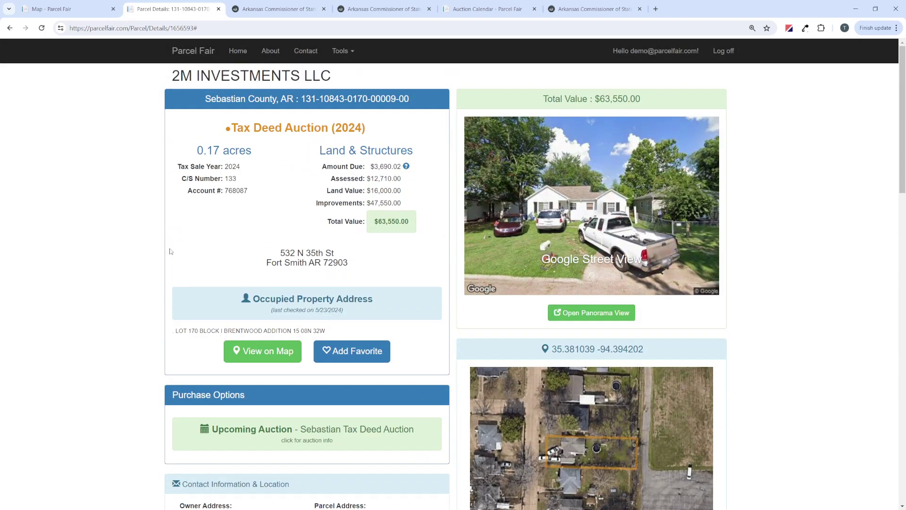
click(218, 9)
click(75, 8)
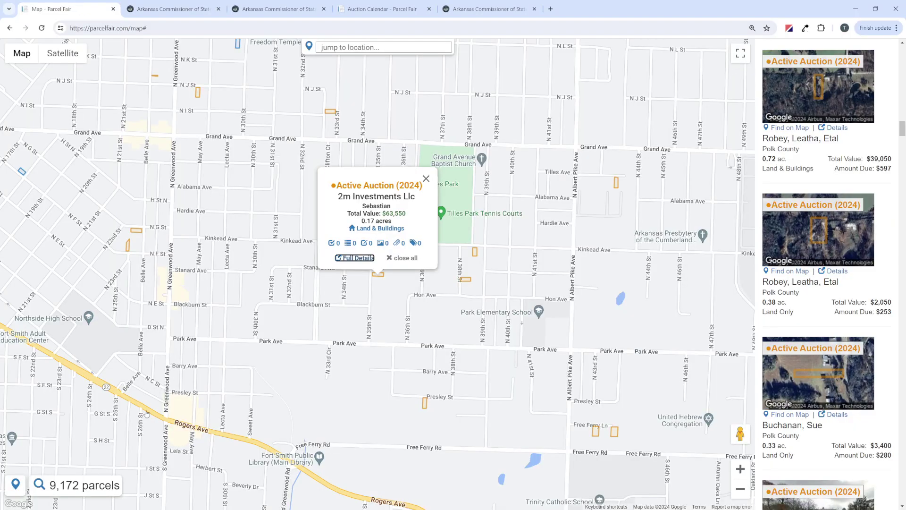
click(406, 259)
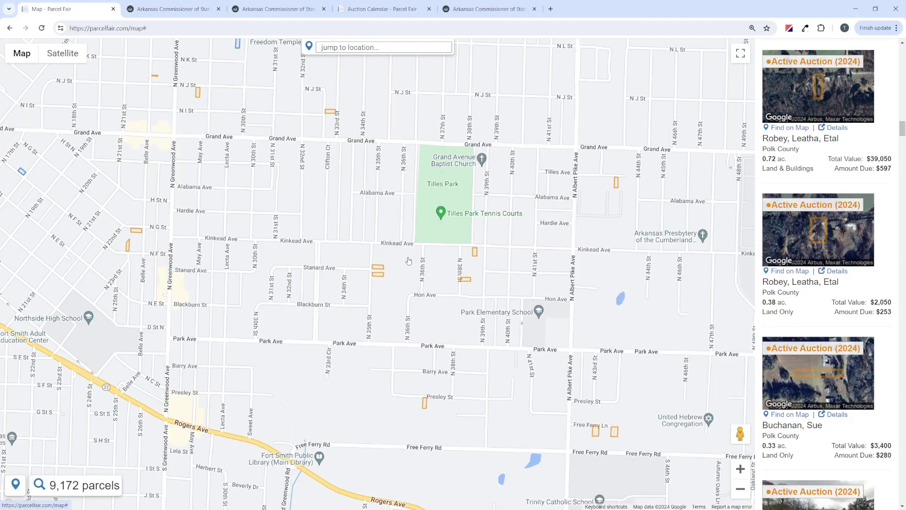
In the parcel search filters, choose Sebastian county in Arkansas and clear the optional filters
click(78, 492)
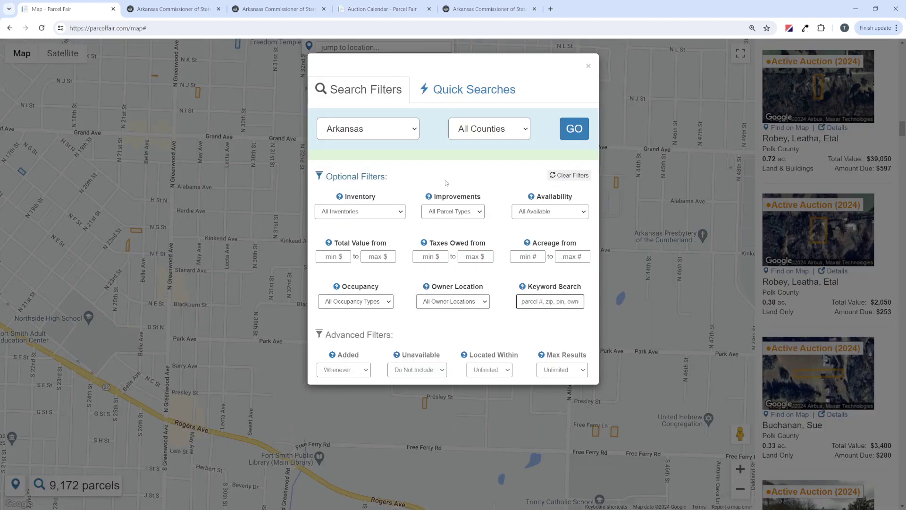
click(475, 130)
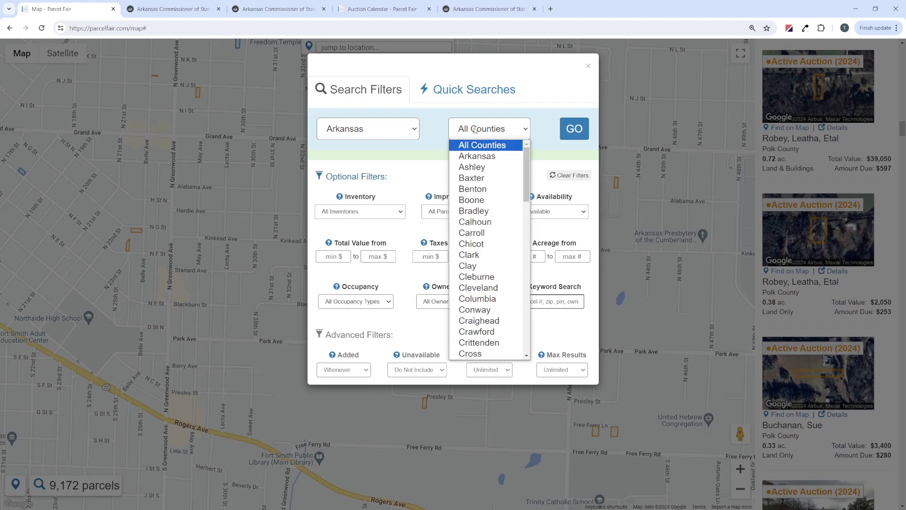
scroll(496, 264, down, 12)
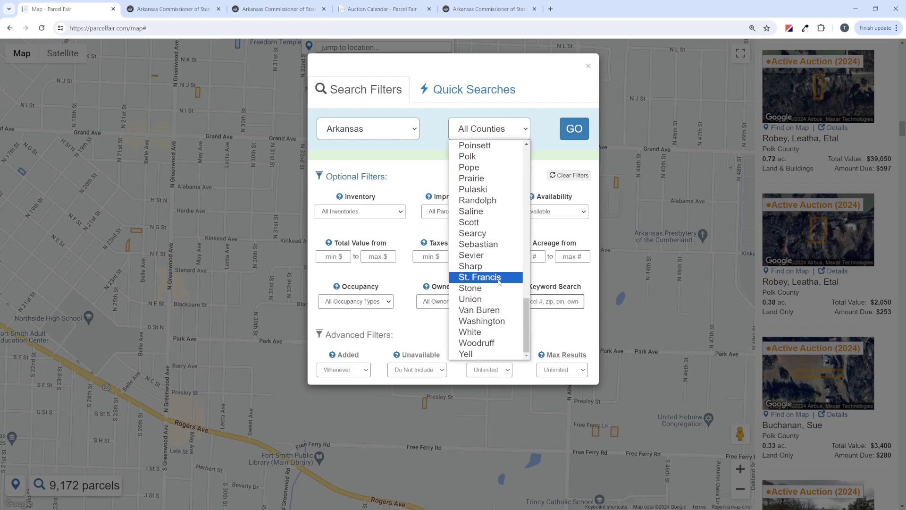
scroll(499, 277, up, 3)
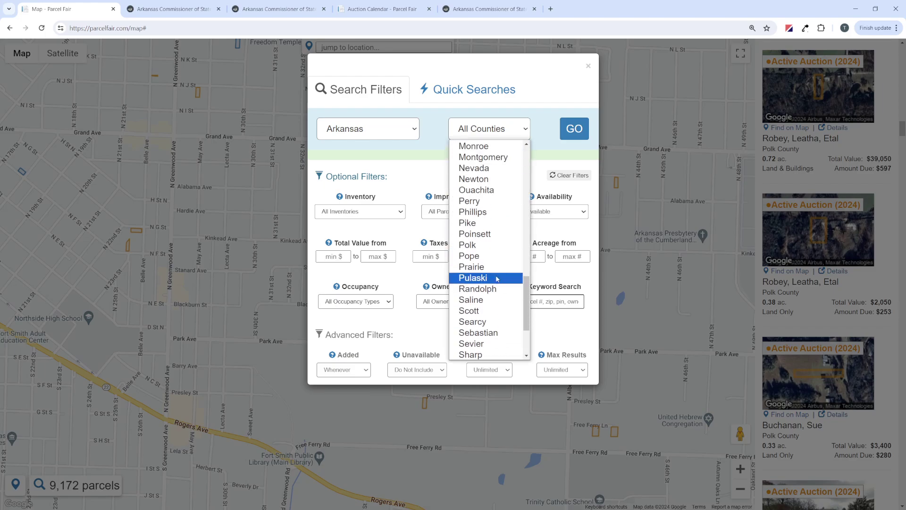
click(498, 333)
click(570, 175)
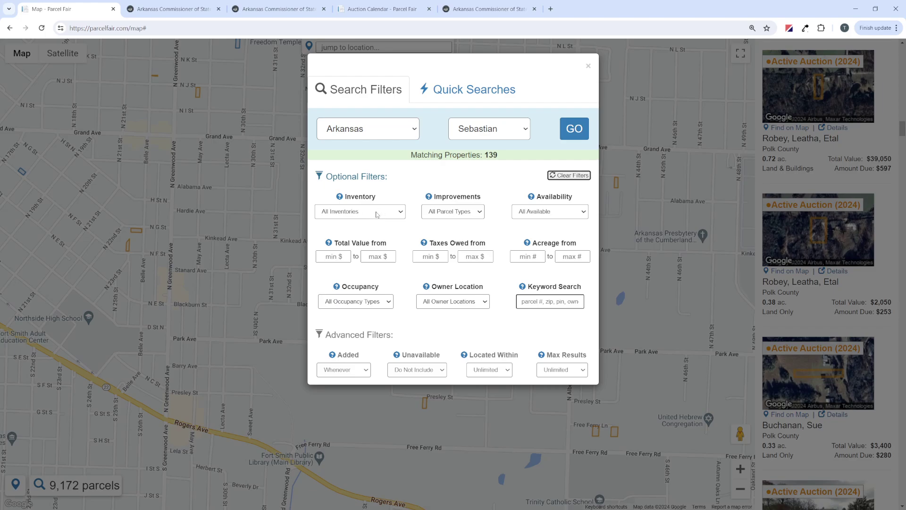
Restrict the parcel type to Improvements and highlight the count of matching properties
click(465, 212)
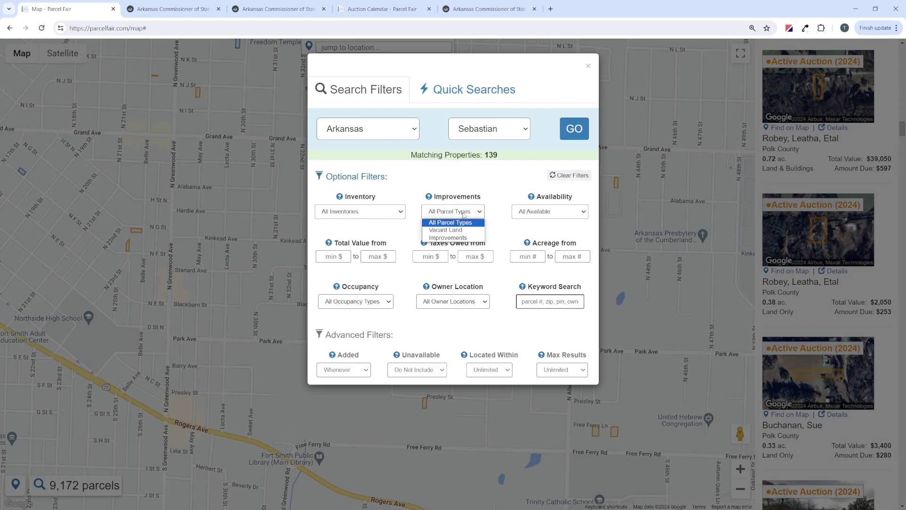
click(448, 238)
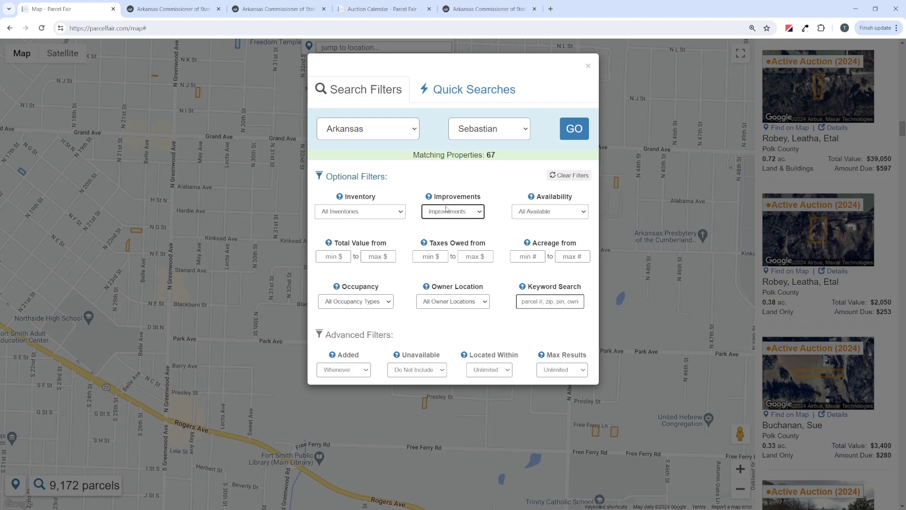
double_click(491, 155)
click(491, 155)
Try the Over-the-Counter (OTC) inventory, set inventory to Upcoming Auctions instead, and review the availability options without changing them
double_click(364, 197)
click(359, 193)
click(355, 212)
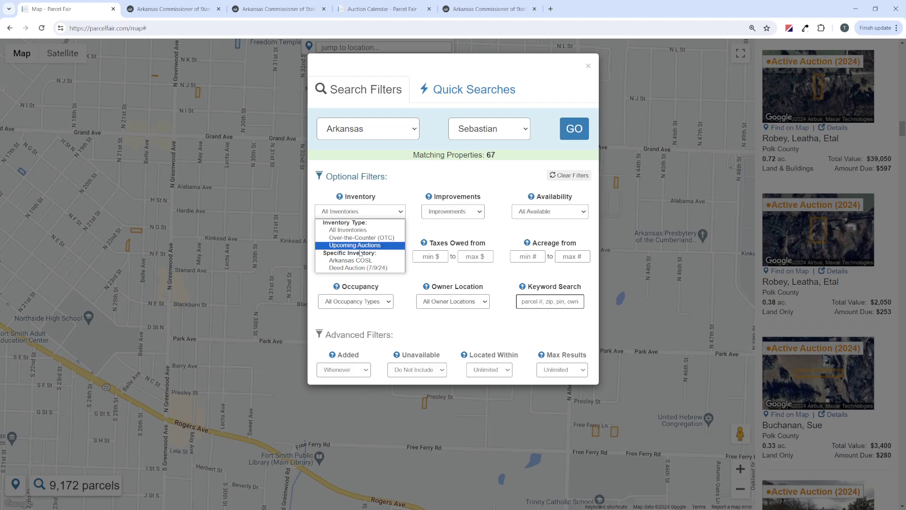
click(363, 238)
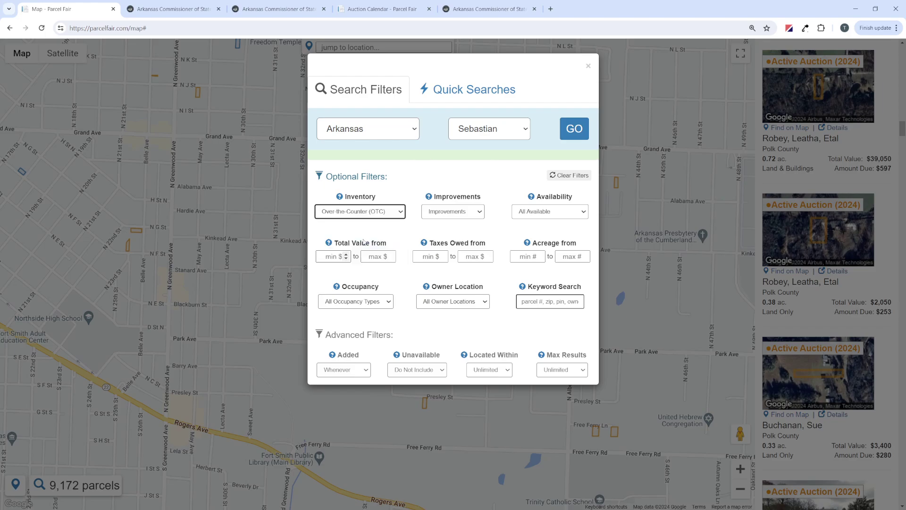
click(360, 213)
click(361, 245)
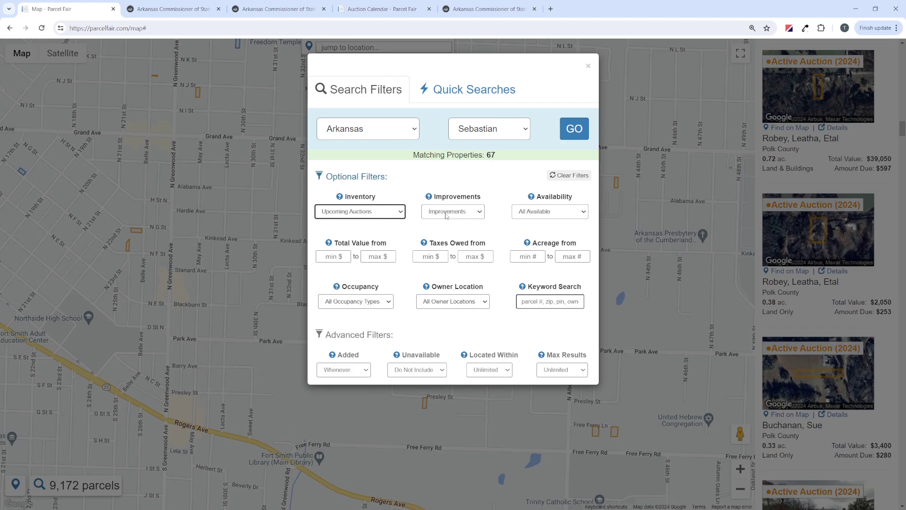
click(552, 214)
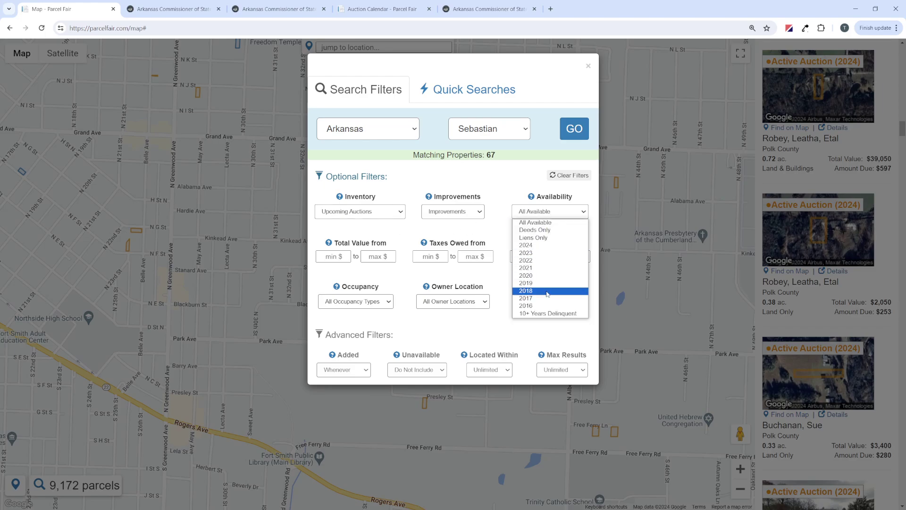
click(511, 179)
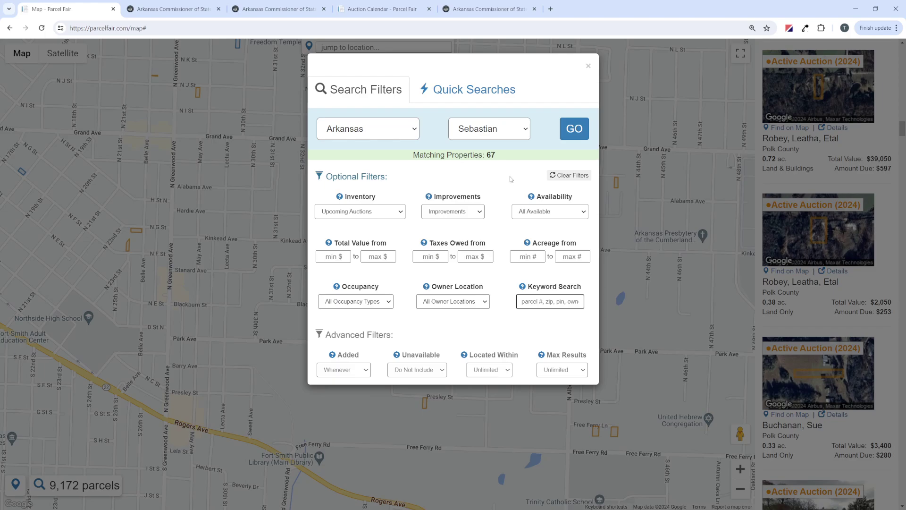
Set the total value range from 30000 to 150000
click(334, 258)
text(30000)
key(Tab)
text(100)
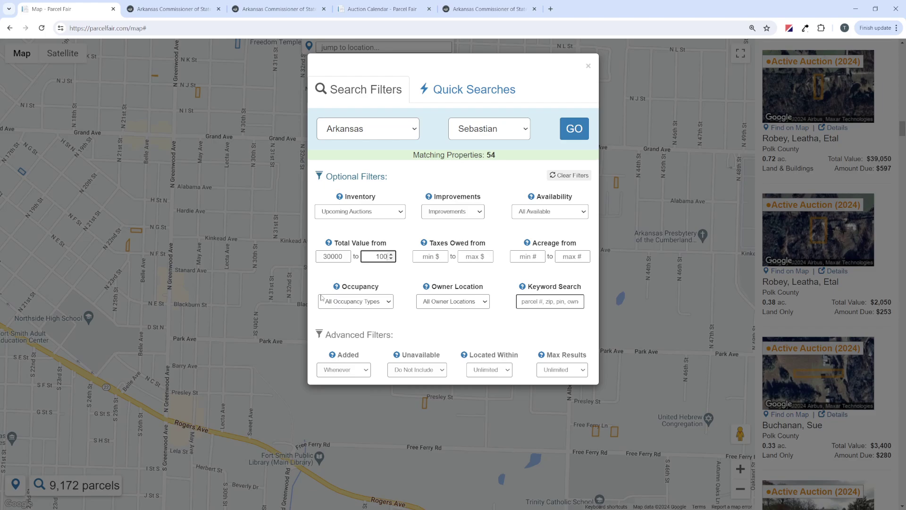
text(50000)
click(361, 262)
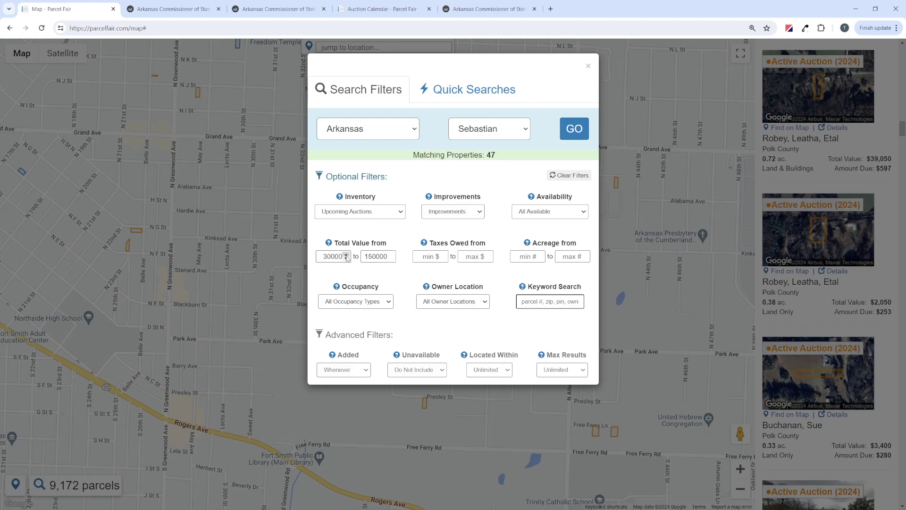
Change the maximum total value to 100000
double_click(364, 255)
text(100)
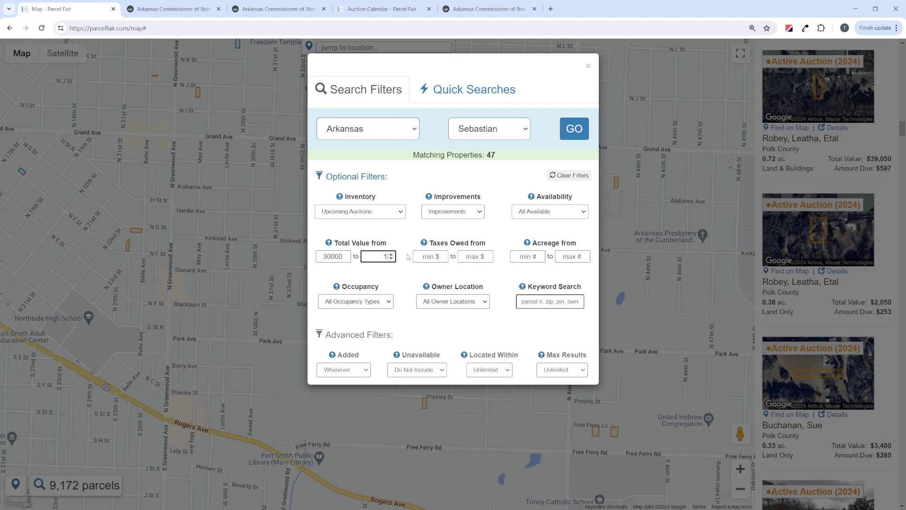
click(401, 241)
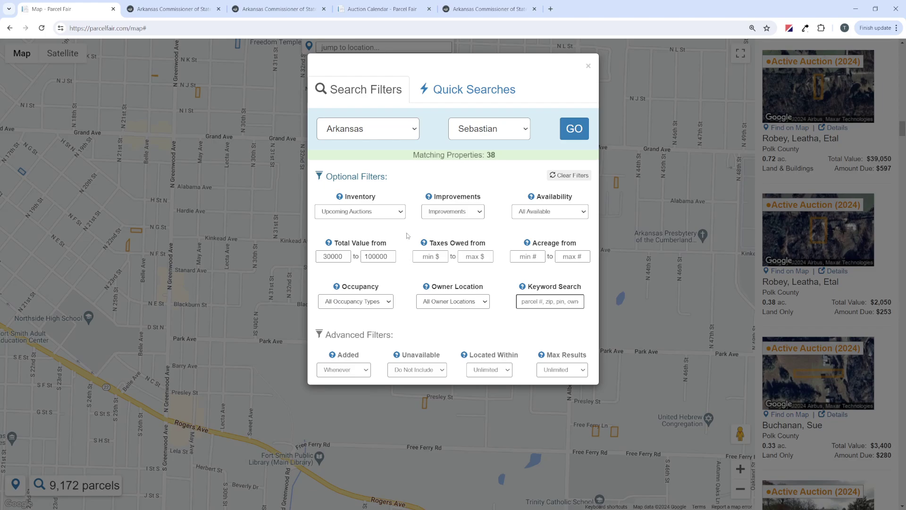
Limit taxes owed to between 2000 and 5000 and highlight the matching-properties line
click(421, 256)
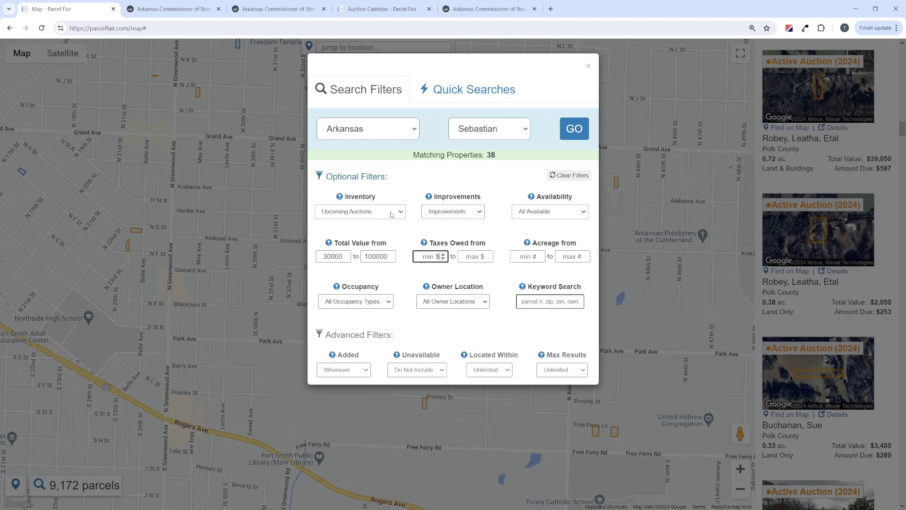
text(2000)
click(470, 258)
text(5000)
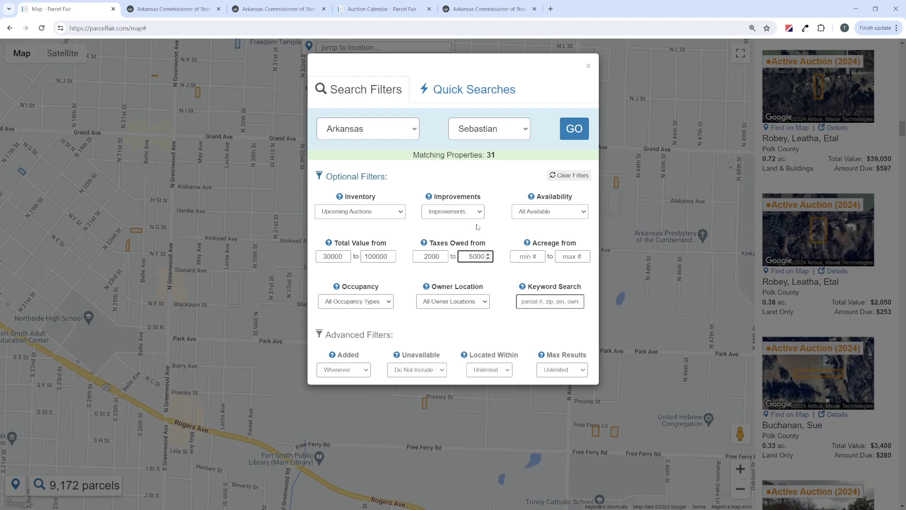
click(486, 227)
drag(497, 157, 412, 156)
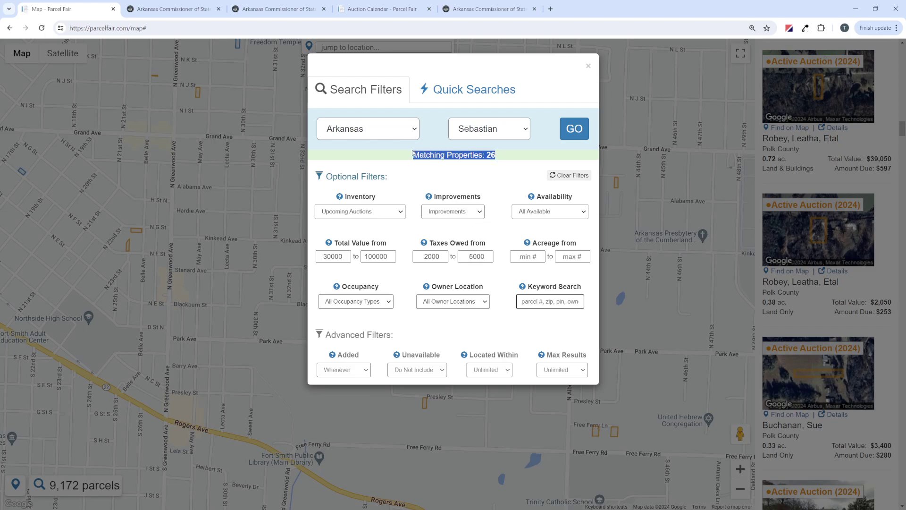
click(398, 174)
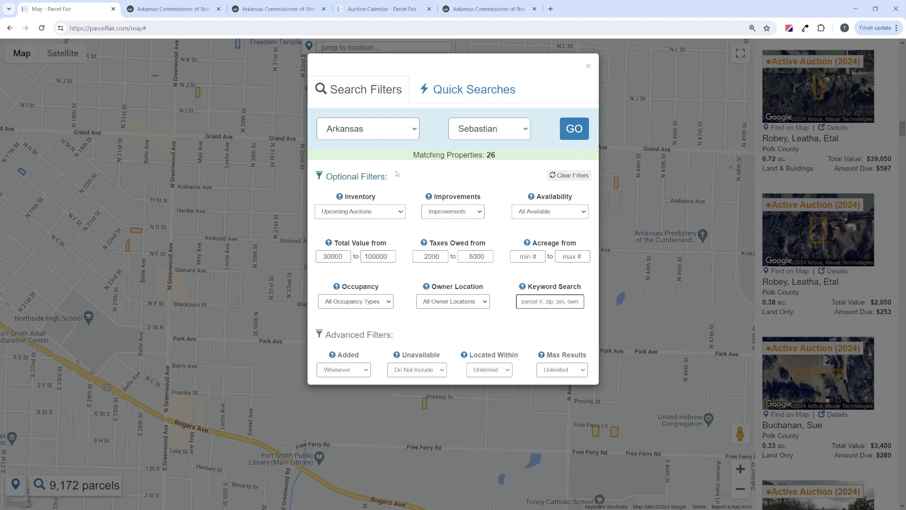
Check the number of matching properties for Sharp county and for Hot Spring county with the same filters
click(489, 132)
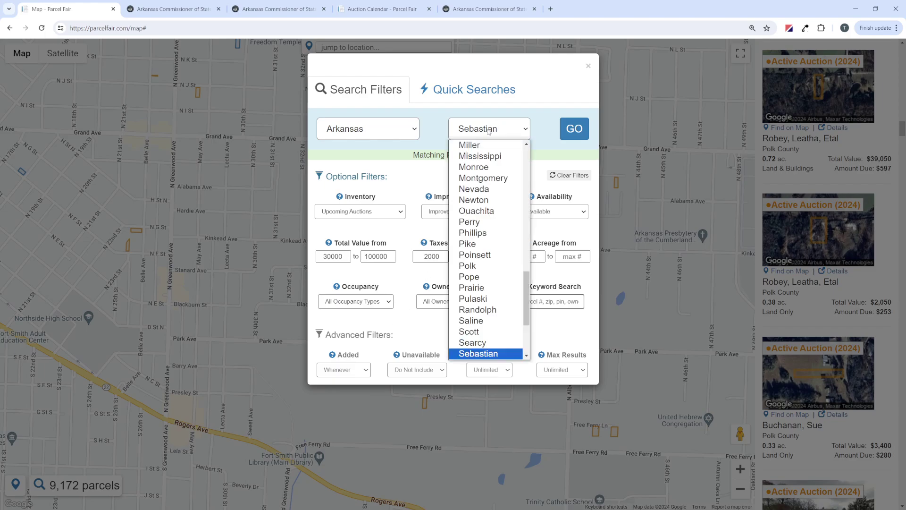
scroll(490, 309, down, 4)
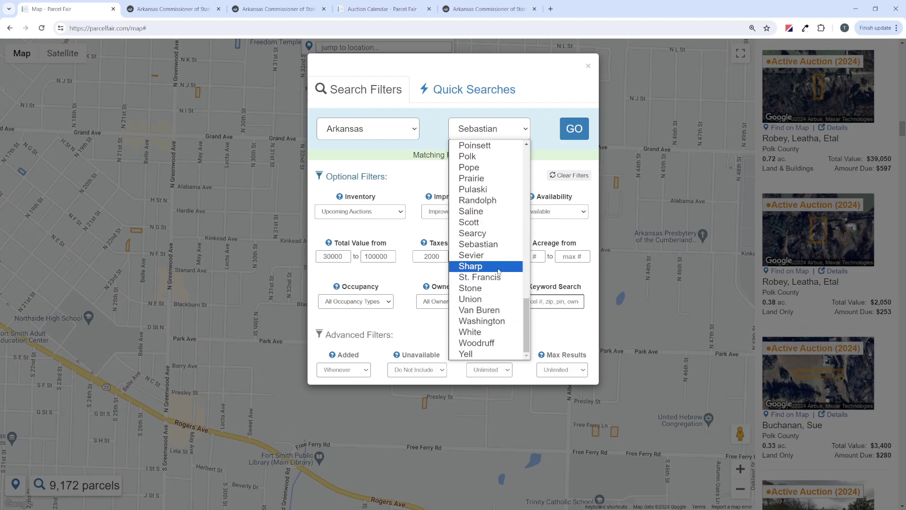
click(498, 267)
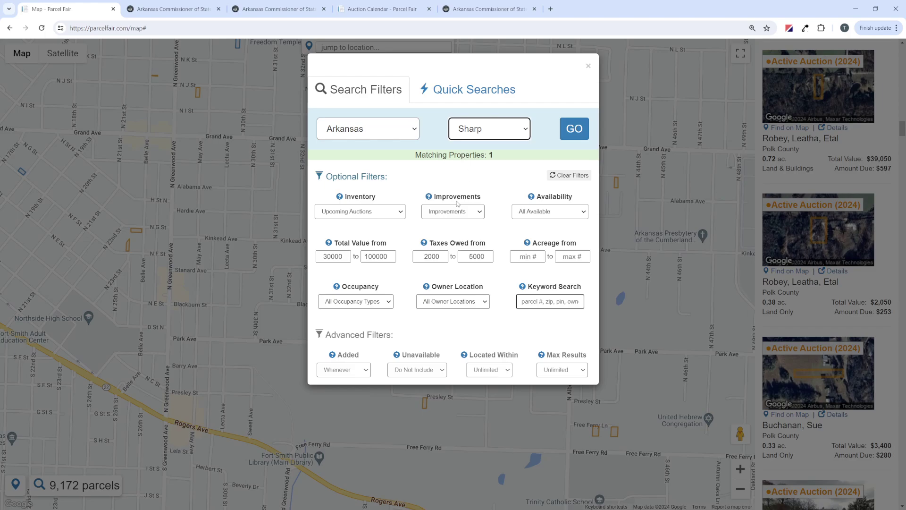
click(500, 135)
scroll(491, 191, up, 5)
scroll(492, 192, up, 3)
click(494, 212)
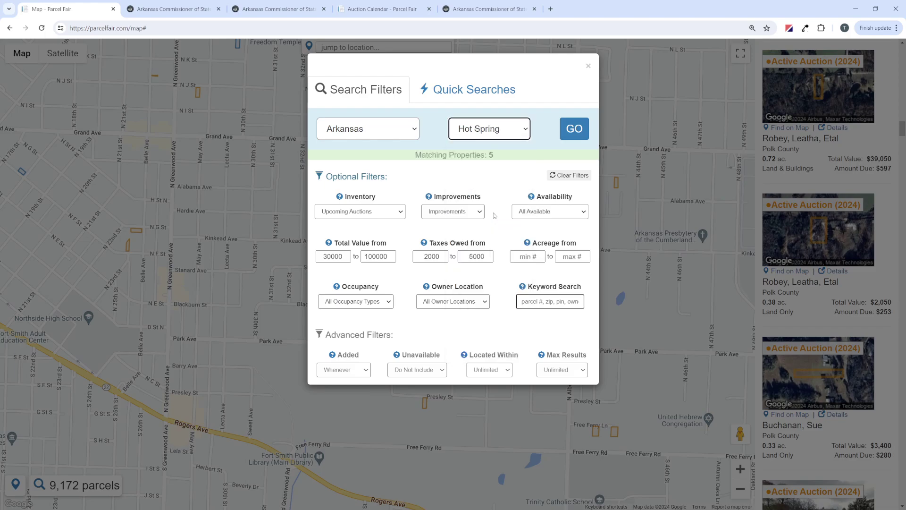
Try Arkansas county with the same filters, and switch the county to Mississippi
click(500, 131)
scroll(482, 199, up, 4)
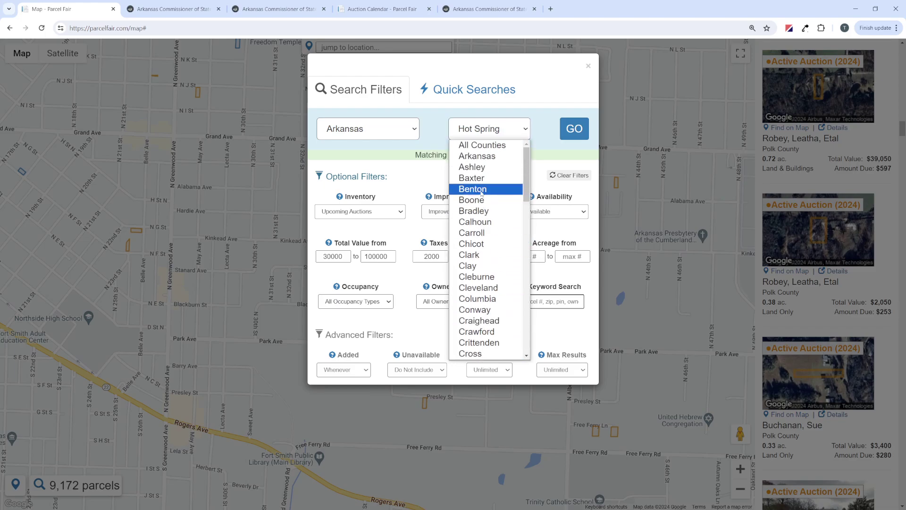
click(490, 156)
click(496, 129)
scroll(494, 274, down, 5)
scroll(497, 302, down, 3)
click(496, 307)
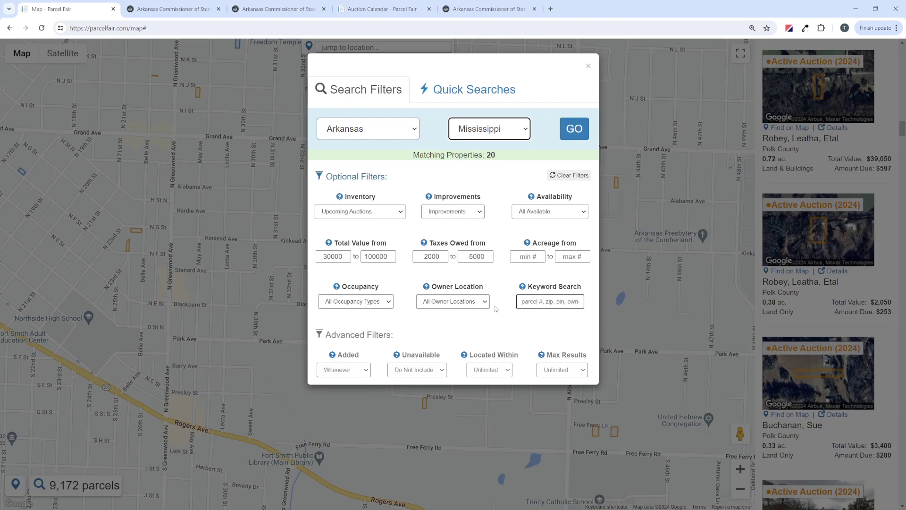
Run the Mississippi county search with the current filters and browse the matching parcels
click(578, 132)
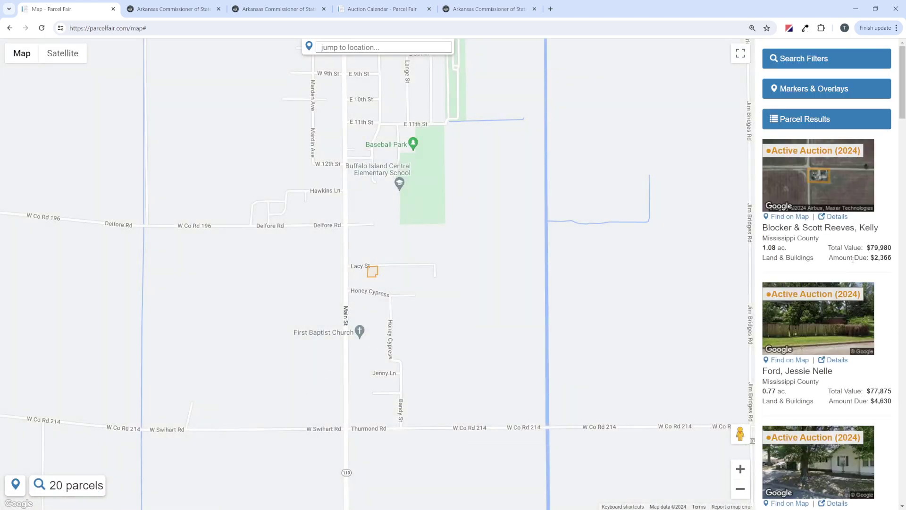
scroll(853, 259, down, 10)
scroll(853, 266, down, 7)
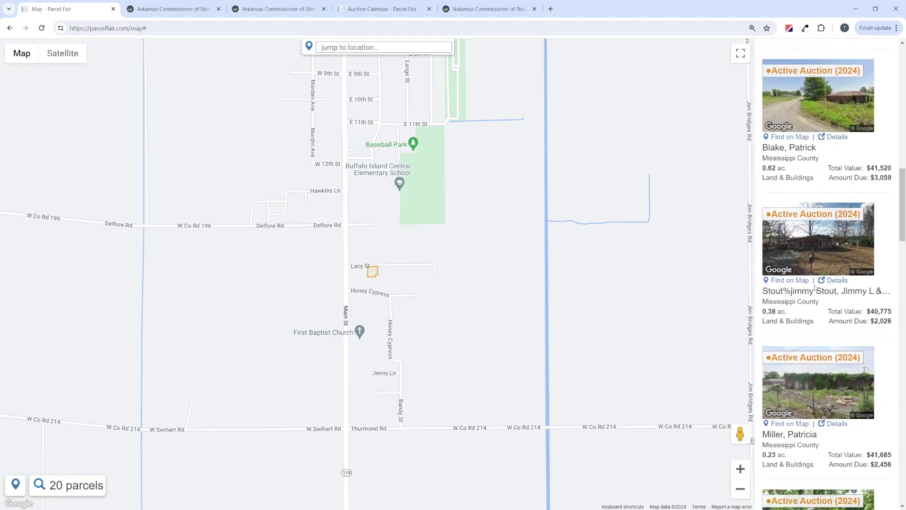
scroll(815, 287, down, 1)
scroll(817, 302, down, 3)
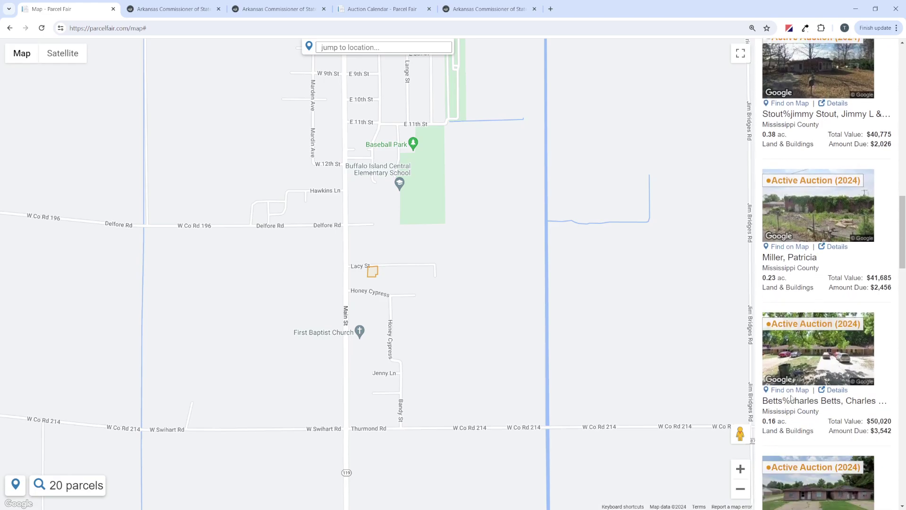
Locate the 0.16-acre Mississippi County parcel on the map, show it in satellite imagery and examine its surroundings
click(790, 392)
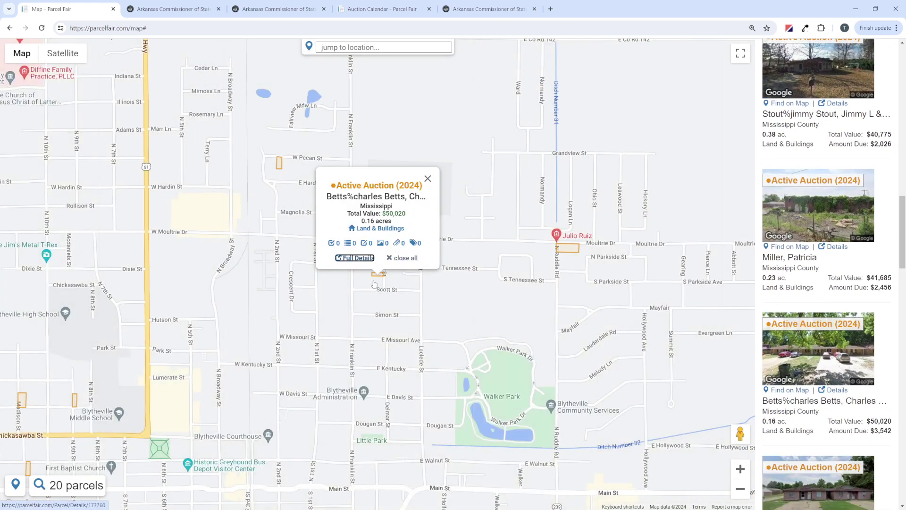
scroll(385, 273, up, 3)
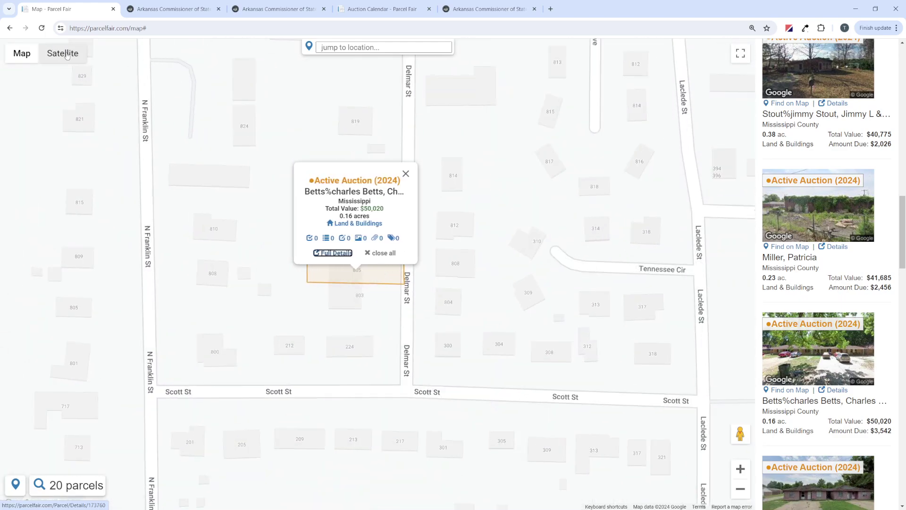
click(67, 55)
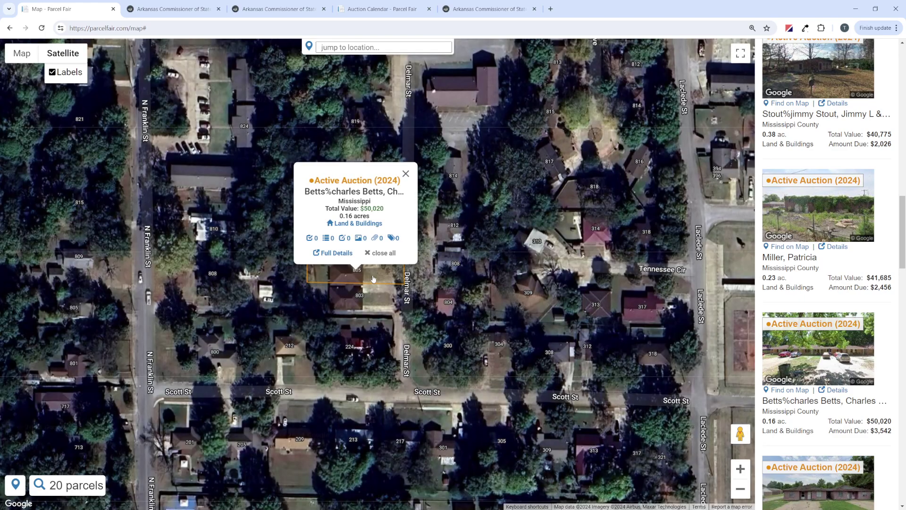
scroll(371, 276, up, 1)
click(391, 167)
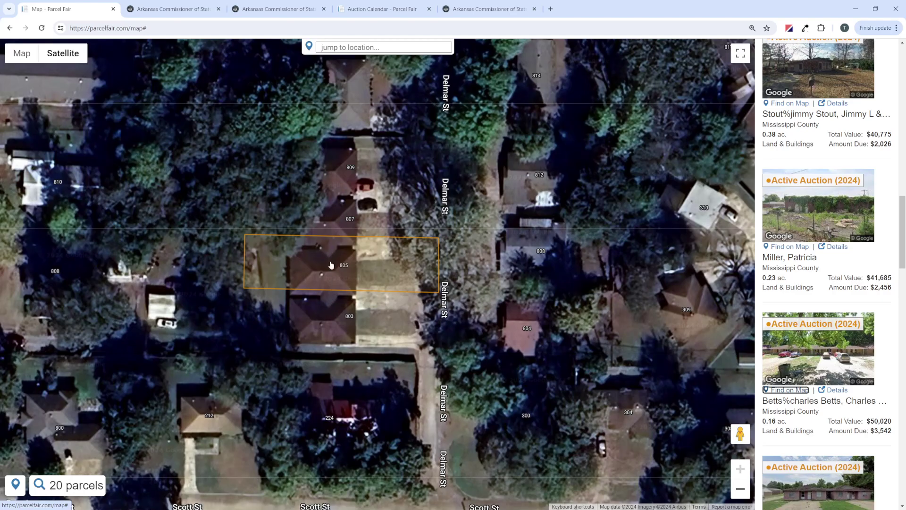
scroll(344, 271, down, 3)
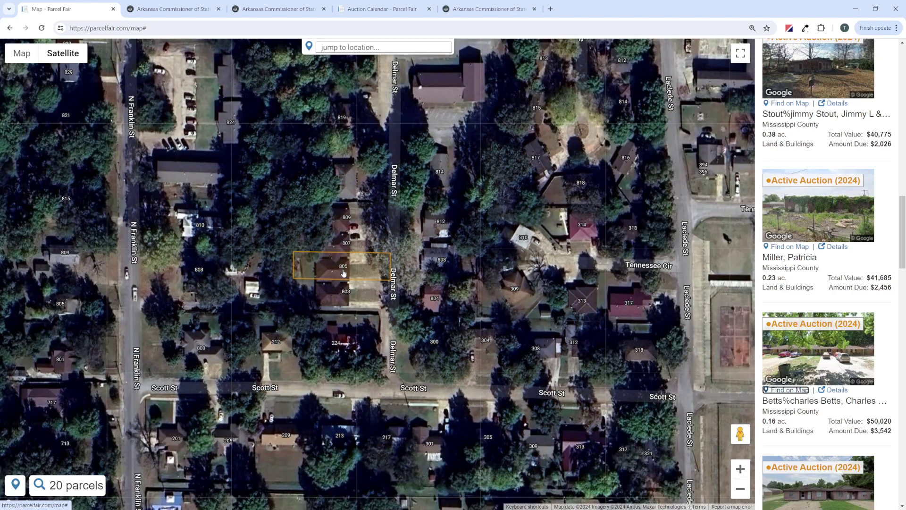
scroll(347, 273, up, 3)
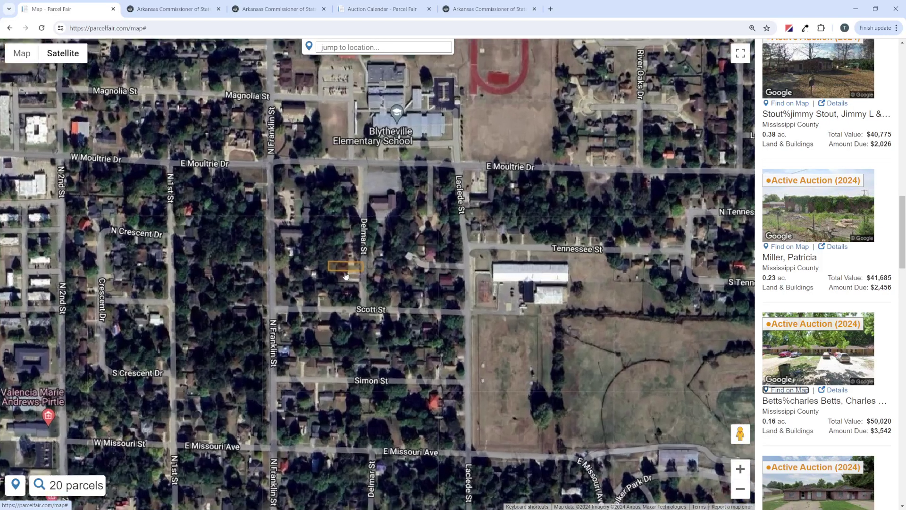
scroll(349, 266, down, 5)
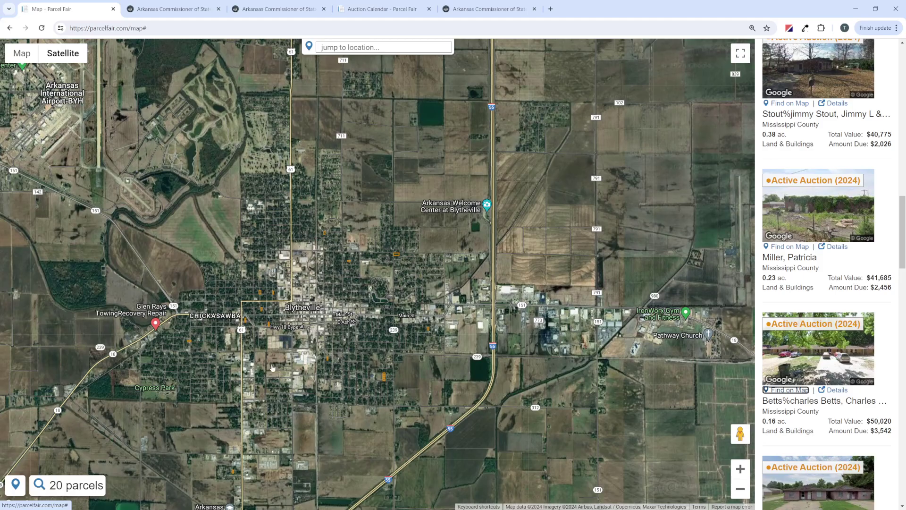
Check the summaries of the Blytheville auction parcels on W Walnut St and W Ash St, and view the whole town again
scroll(269, 315, up, 2)
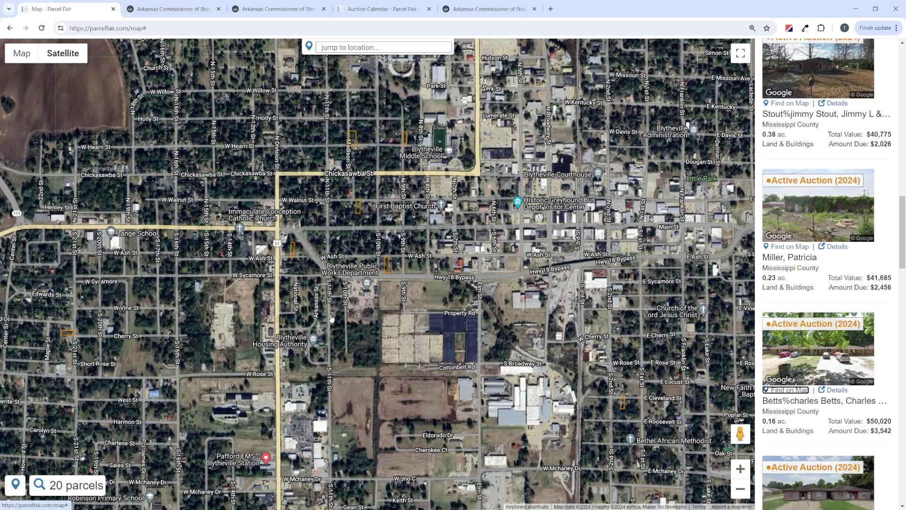
scroll(331, 318, up, 3)
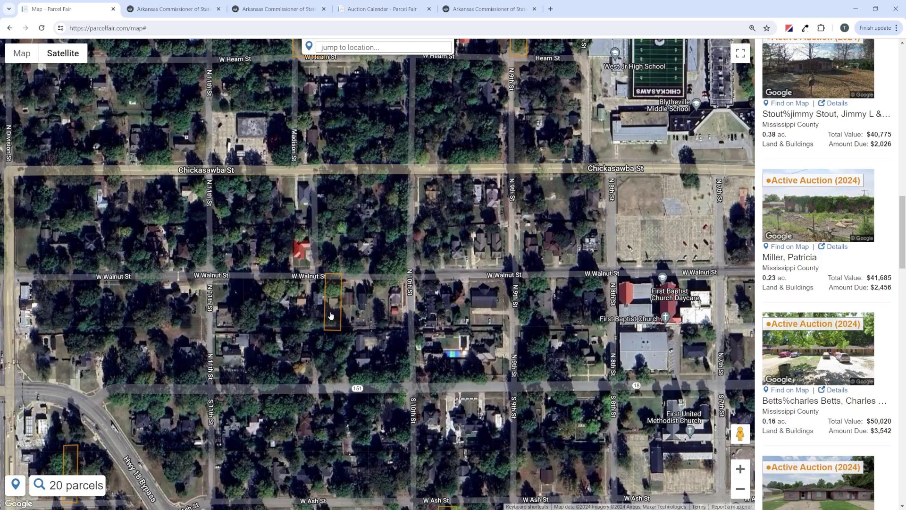
click(333, 315)
drag(252, 397, 195, 319)
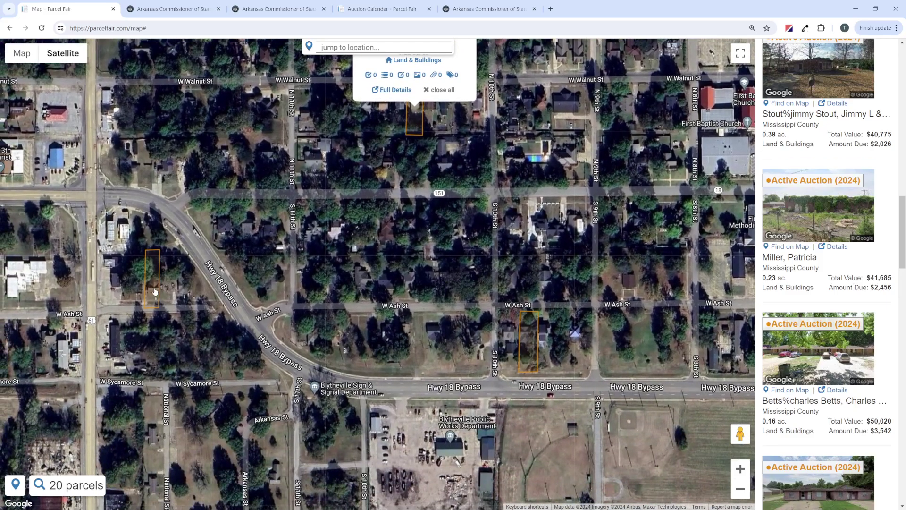
click(155, 294)
drag(451, 351, 229, 313)
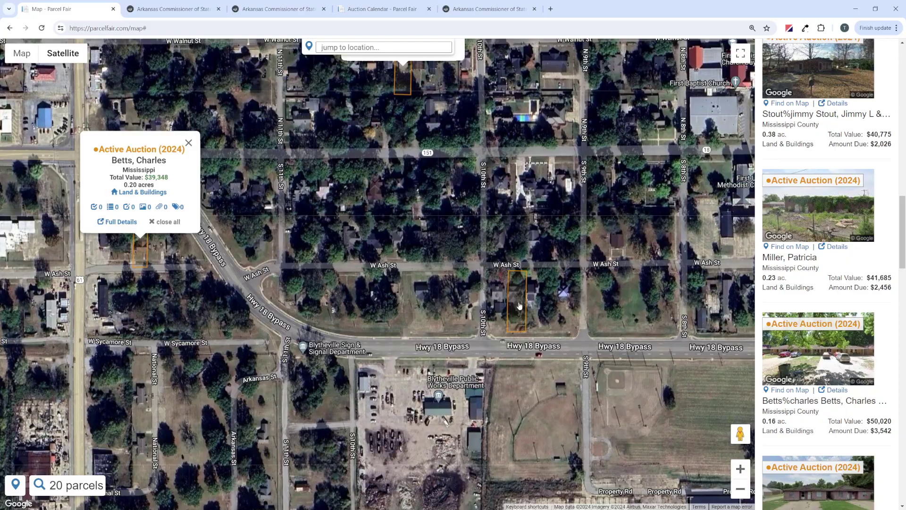
click(523, 306)
click(411, 258)
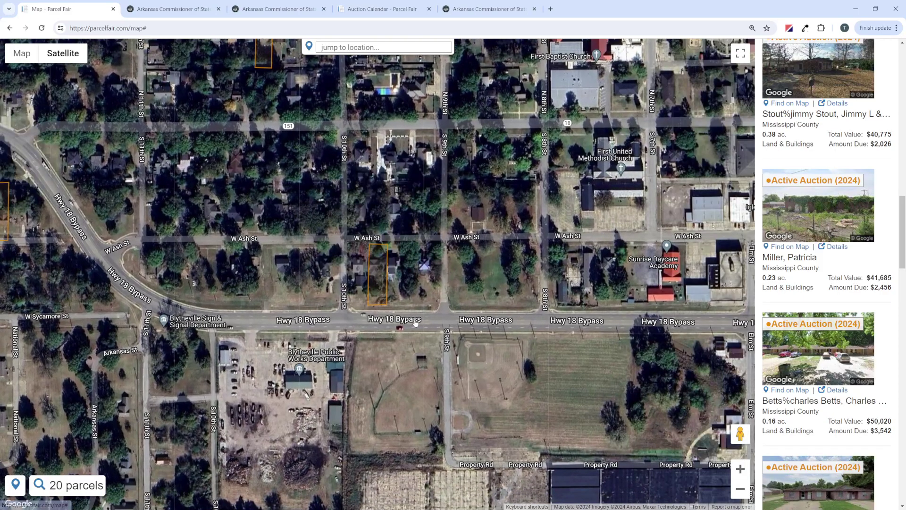
scroll(455, 356, down, 5)
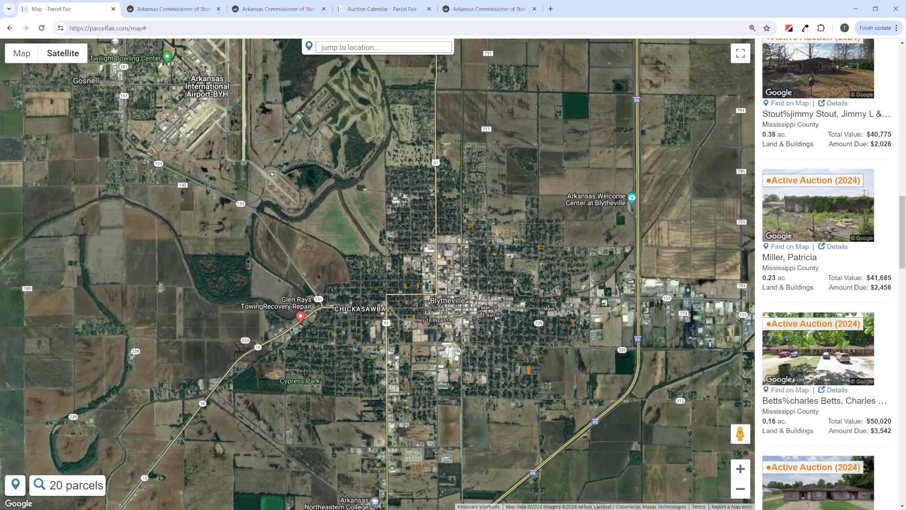
drag(488, 377, 373, 343)
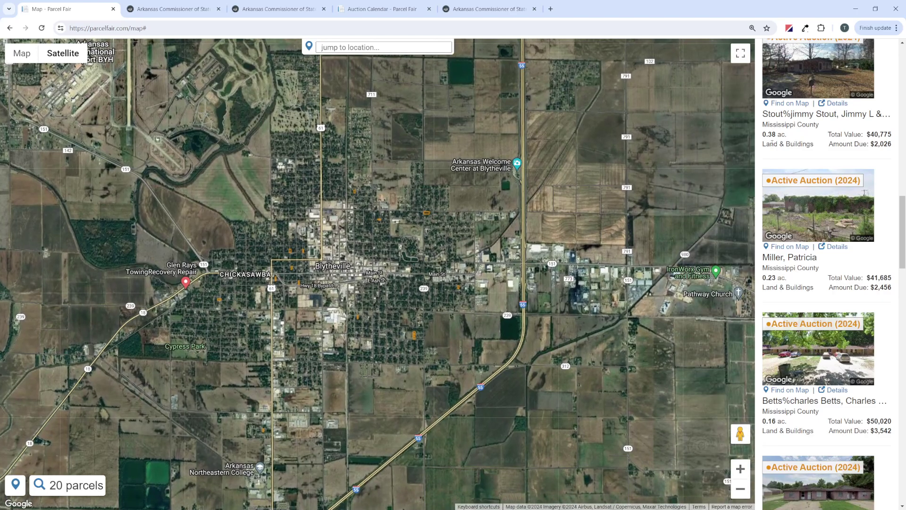
Open the Mississippi county parcel results in a grid
scroll(815, 226, up, 10)
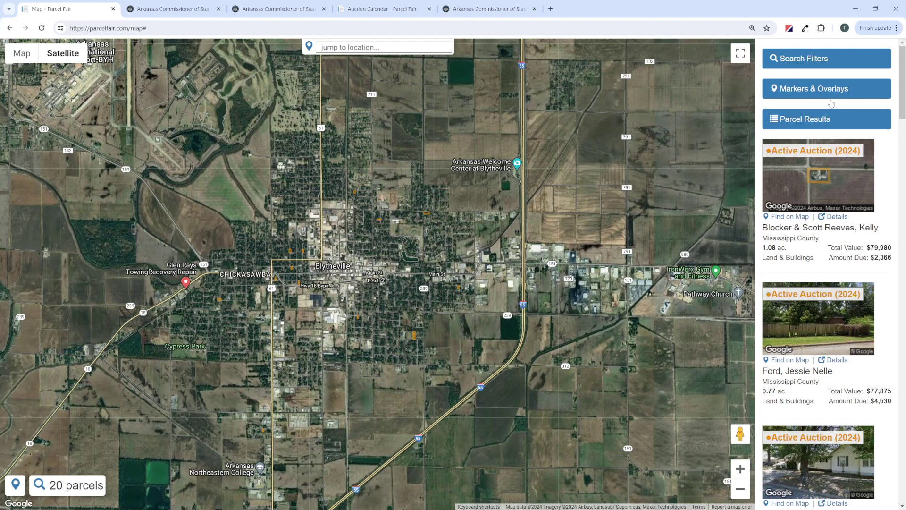
click(807, 120)
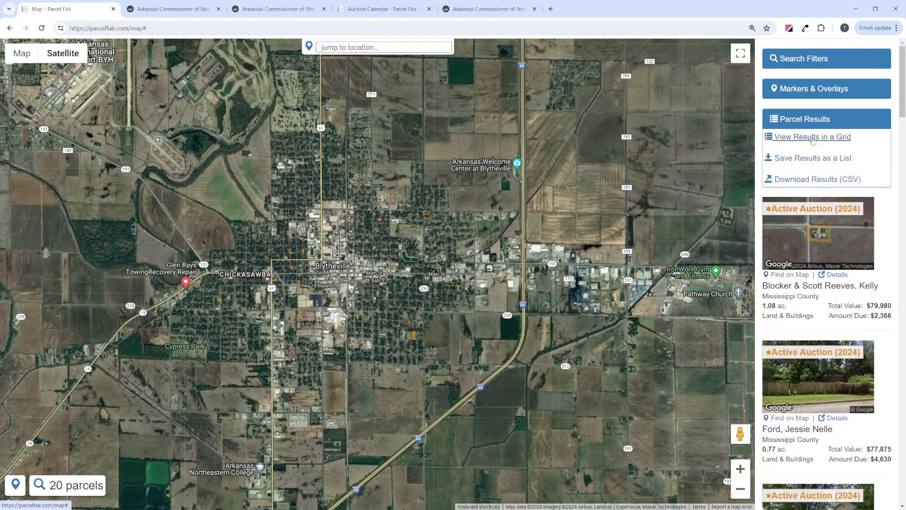
click(813, 138)
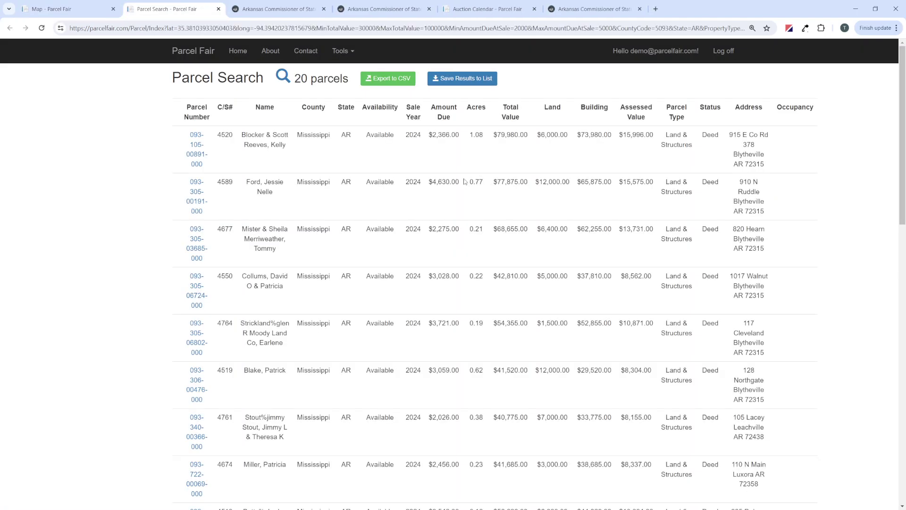
Sort the parcel grid by total value, highest first
click(515, 110)
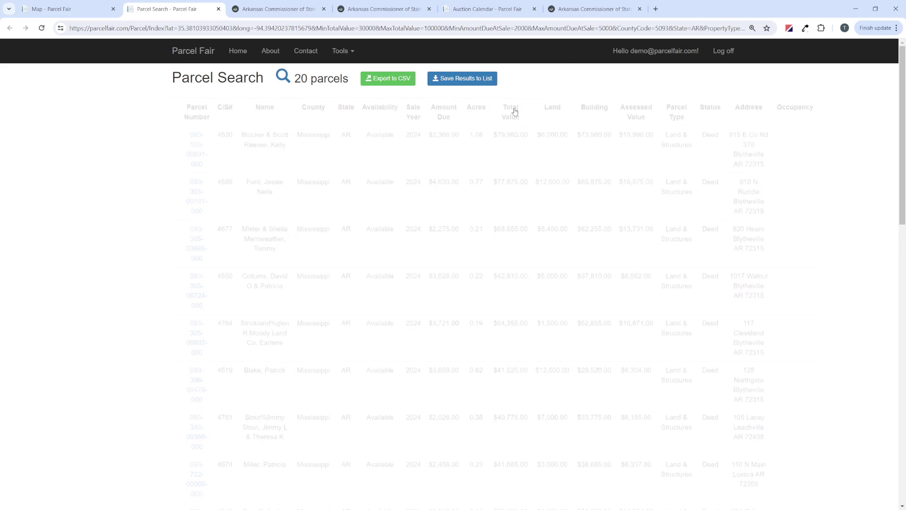
click(515, 112)
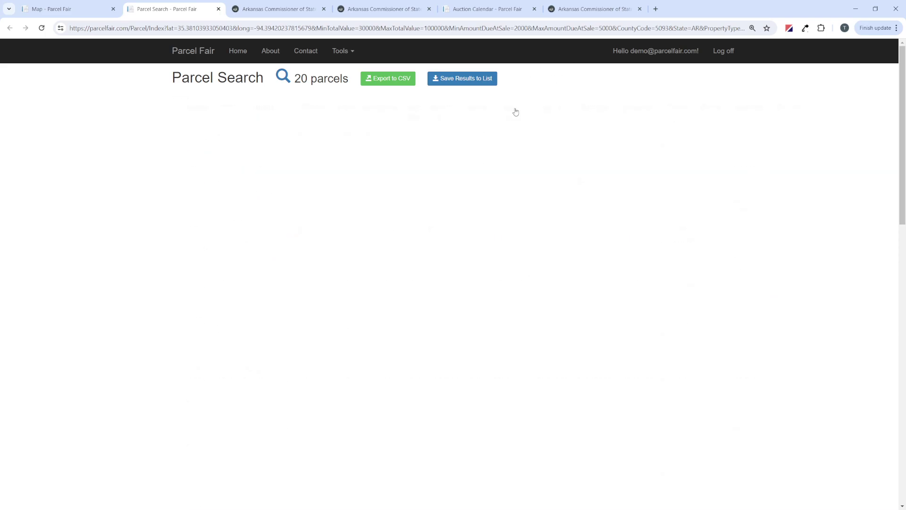
double_click(519, 134)
click(499, 161)
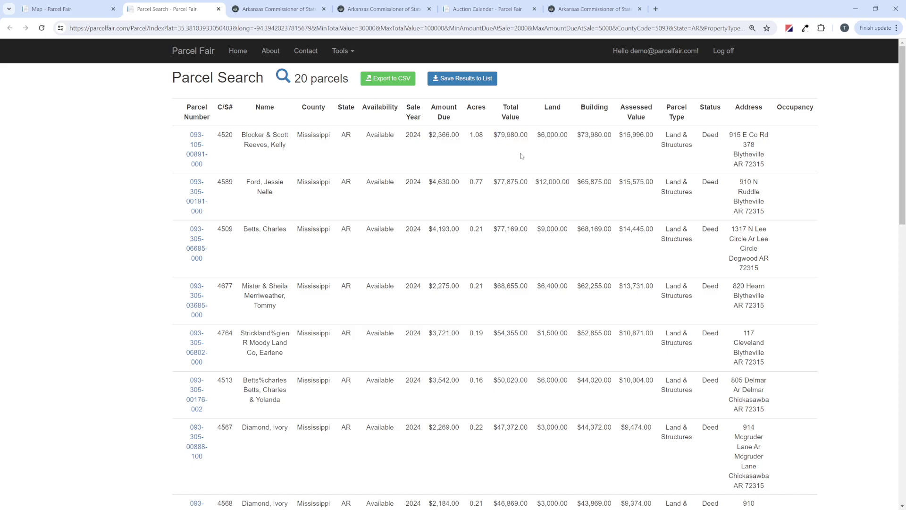
Sort the parcel grid by amount due, highest first, and review the listed parcels
click(453, 116)
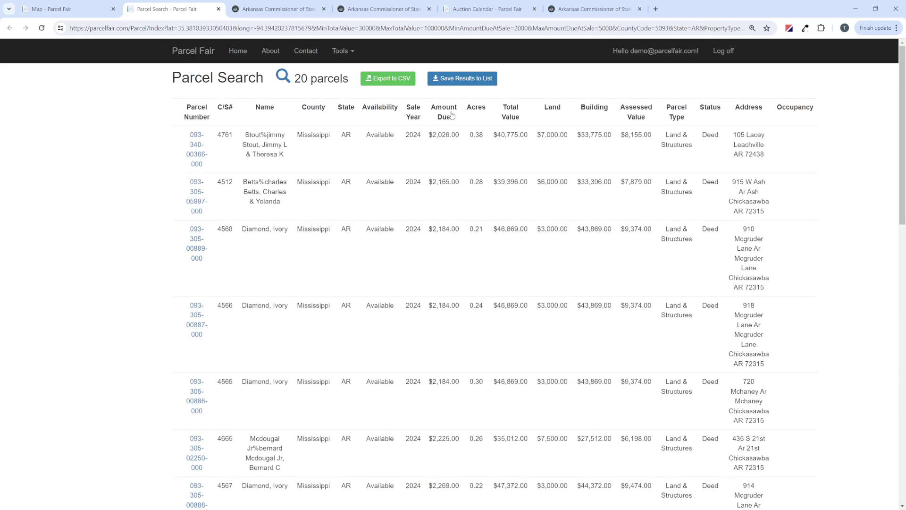
click(452, 115)
drag(427, 132, 461, 134)
click(426, 181)
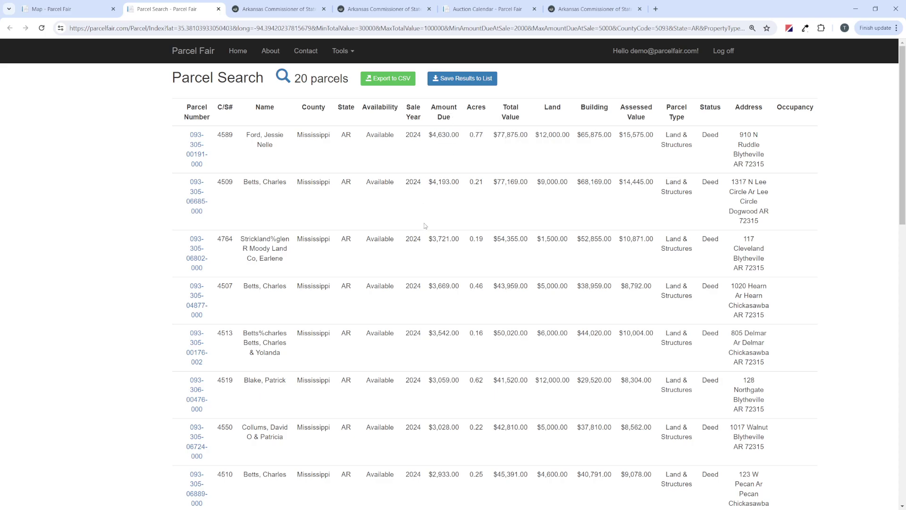
scroll(423, 224, down, 7)
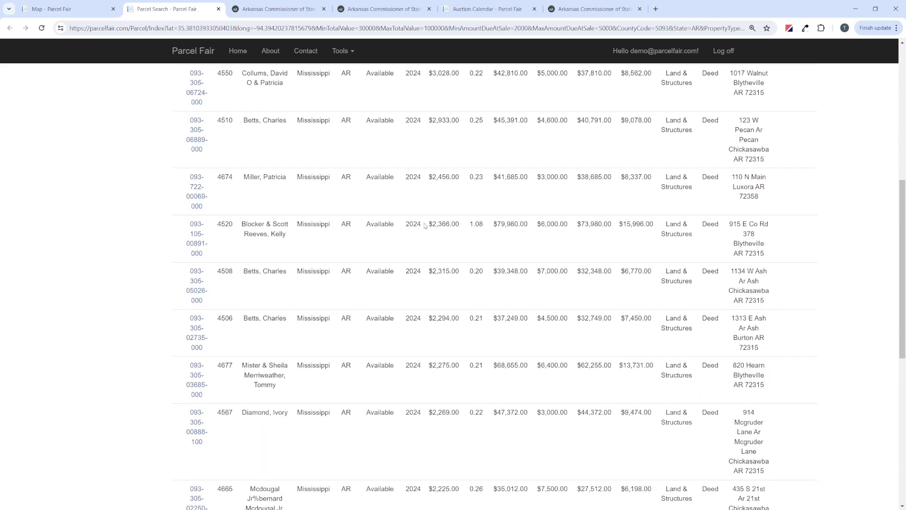
scroll(424, 225, up, 8)
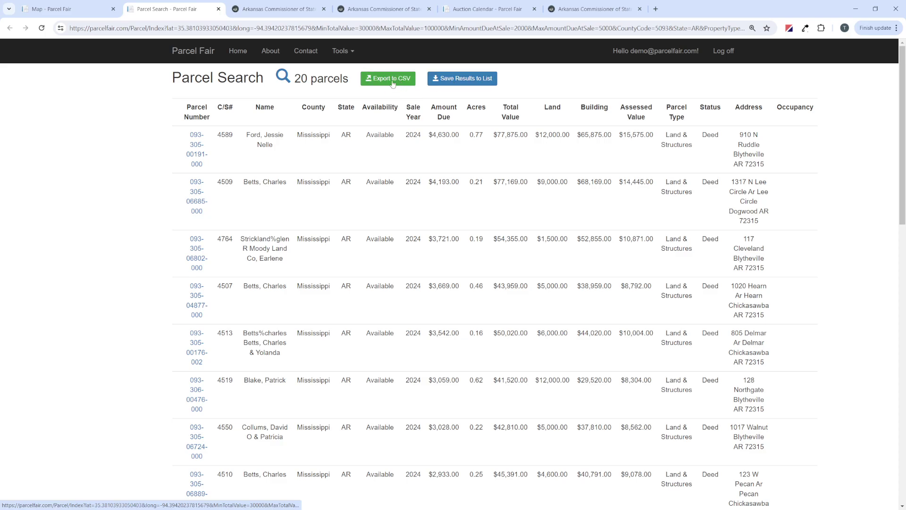
Return to the map, clear all optional search filters for Mississippi county and highlight the matching-properties line
click(95, 6)
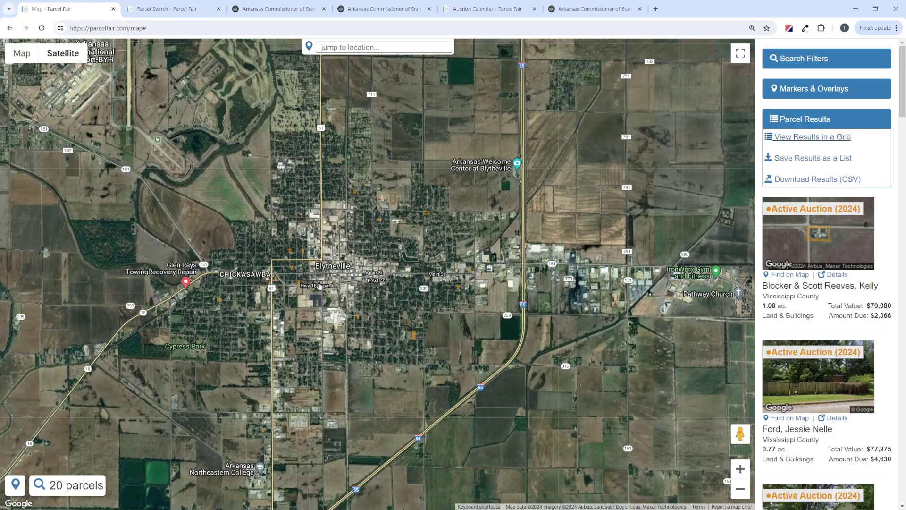
scroll(319, 286, down, 1)
click(76, 488)
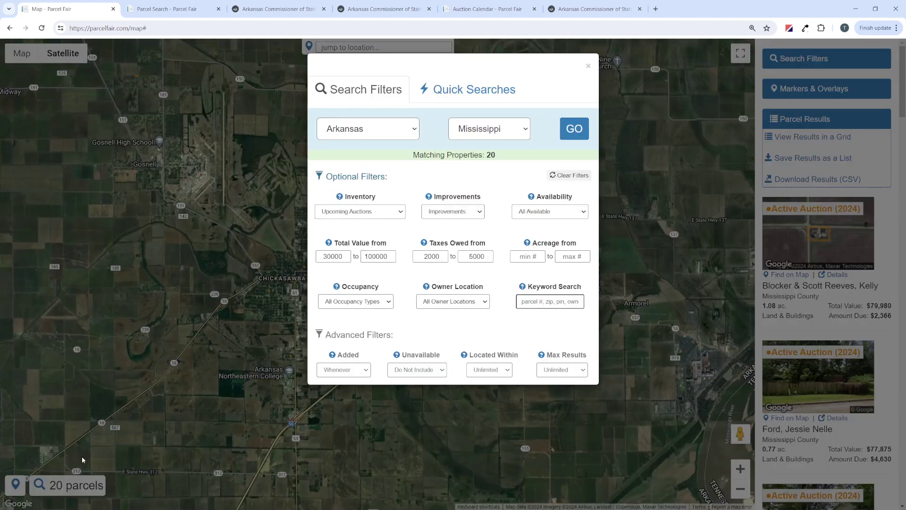
click(571, 175)
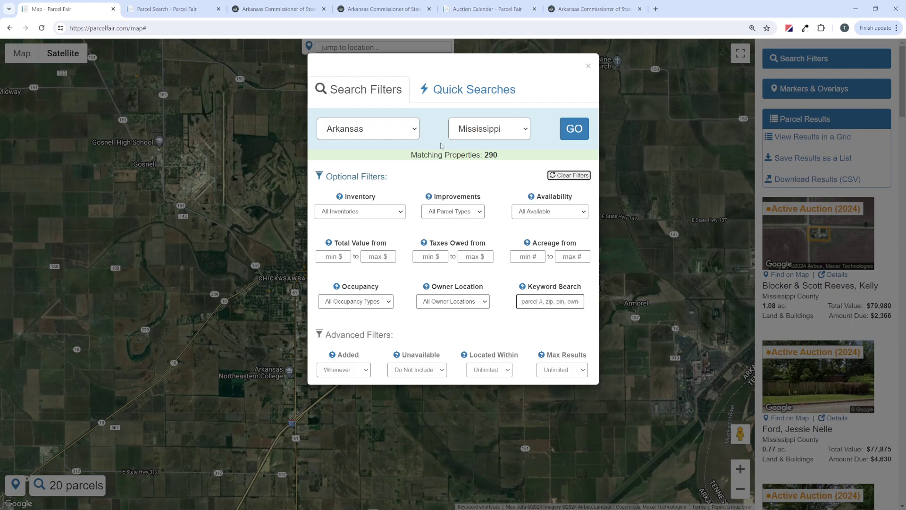
drag(411, 155, 499, 155)
click(468, 186)
Set the minimum acreage to 10, run the search and inspect the matching parcel up close
click(517, 256)
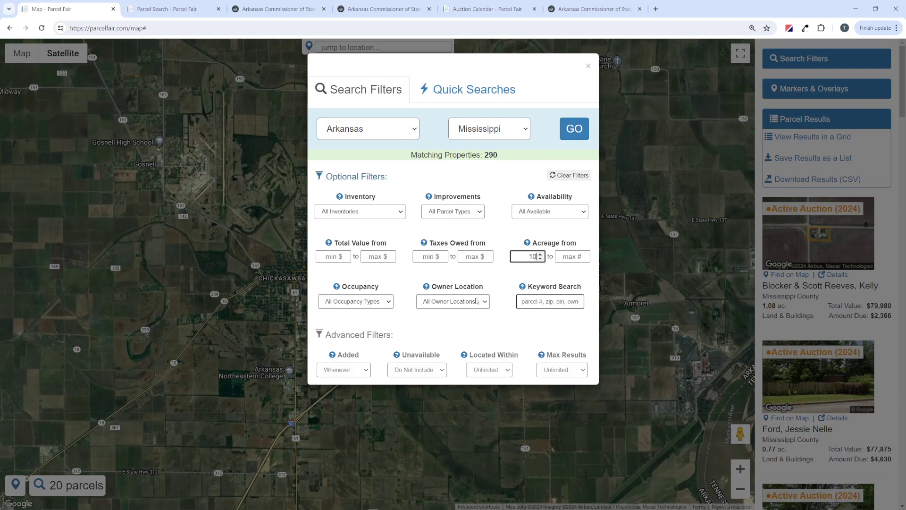
click(487, 229)
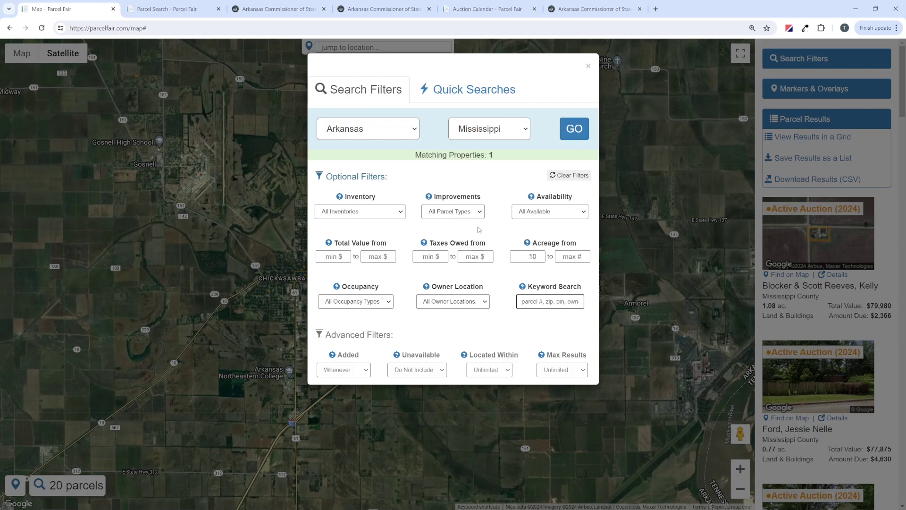
click(574, 129)
scroll(331, 261, up, 5)
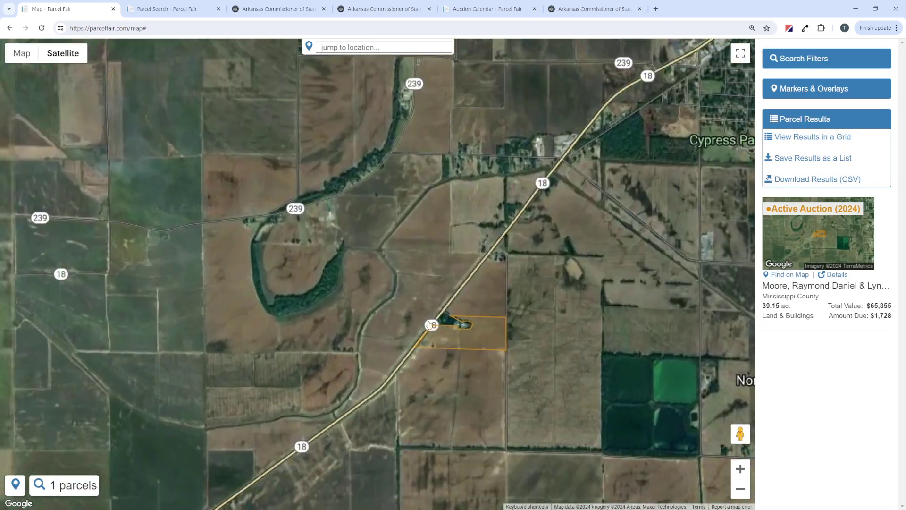
scroll(539, 348, up, 3)
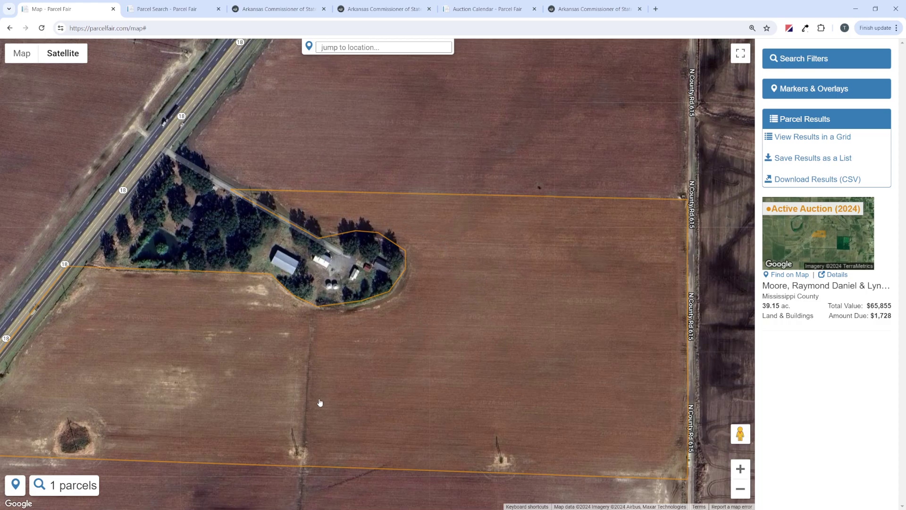
Change the county filter from Mississippi to Sebastian, keeping the acreage minimum, and run the search
click(84, 486)
click(490, 137)
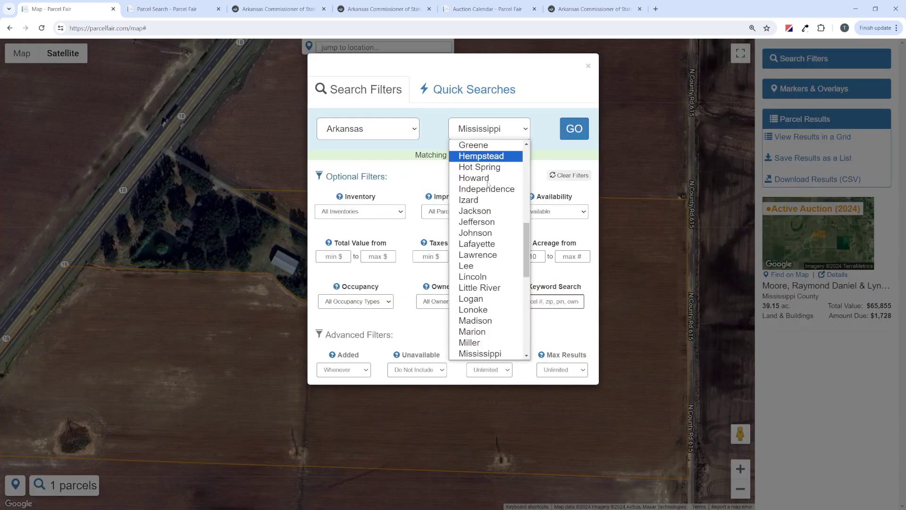
scroll(483, 206, up, 6)
scroll(483, 207, up, 1)
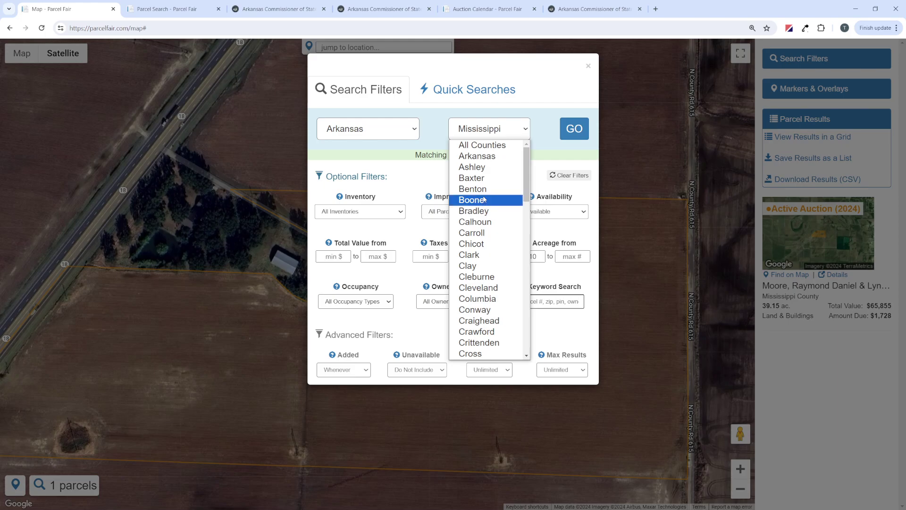
click(486, 161)
click(491, 133)
scroll(487, 236, down, 6)
scroll(488, 236, down, 8)
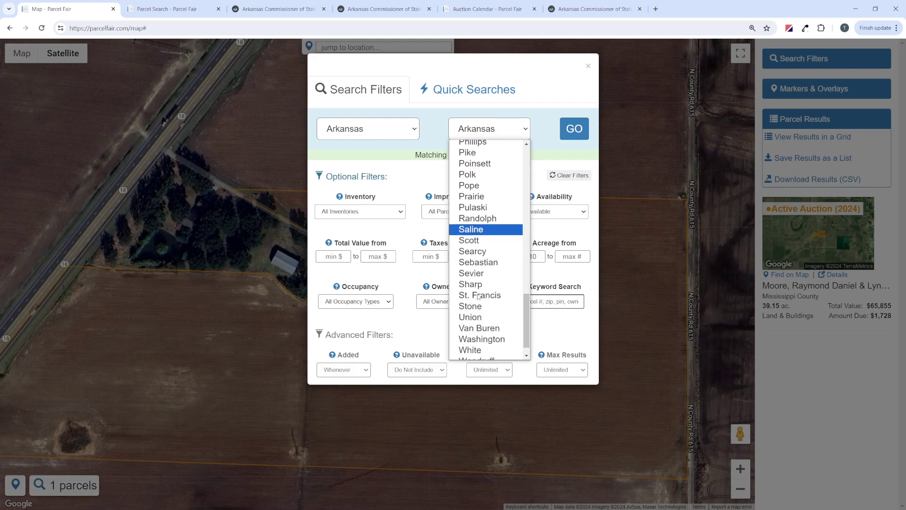
click(493, 244)
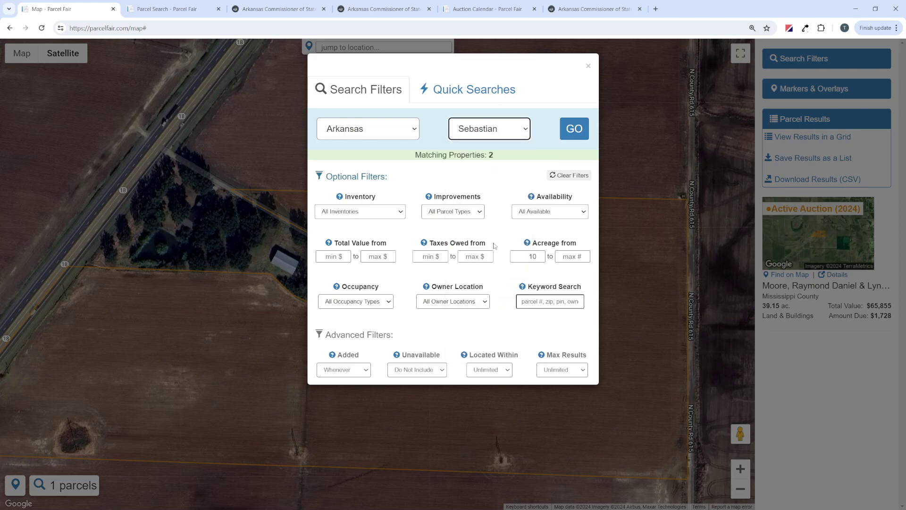
click(574, 137)
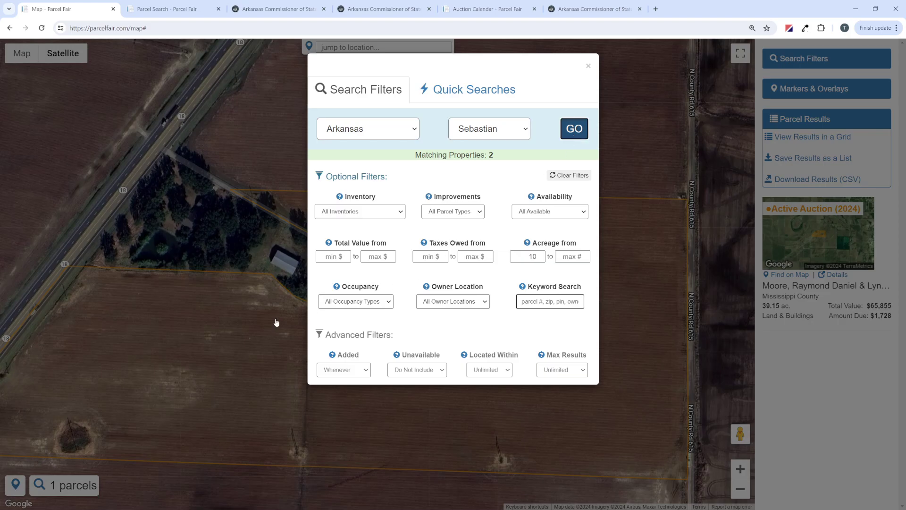
Examine the matching river-island parcel and its surroundings on the satellite map
scroll(241, 347, down, 3)
scroll(284, 393, up, 2)
scroll(285, 393, up, 2)
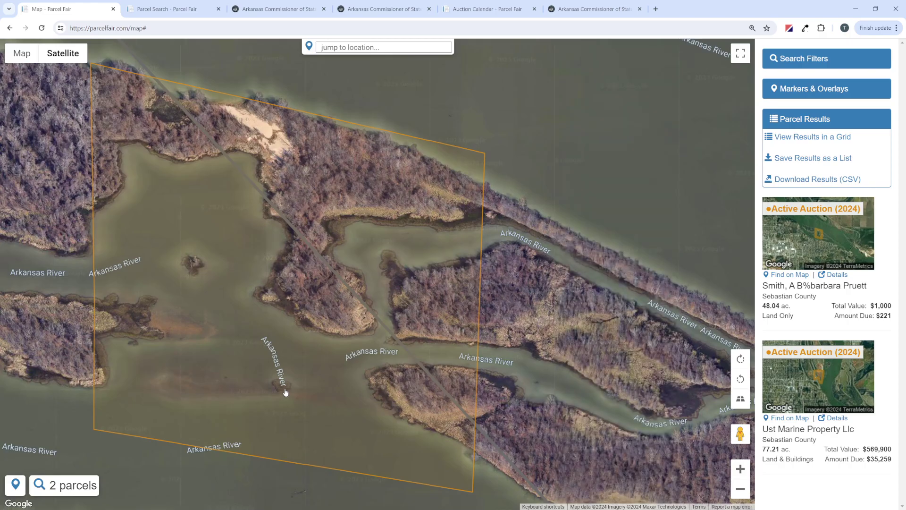
scroll(285, 392, up, 2)
scroll(285, 393, down, 2)
scroll(285, 393, down, 2)
scroll(285, 393, down, 5)
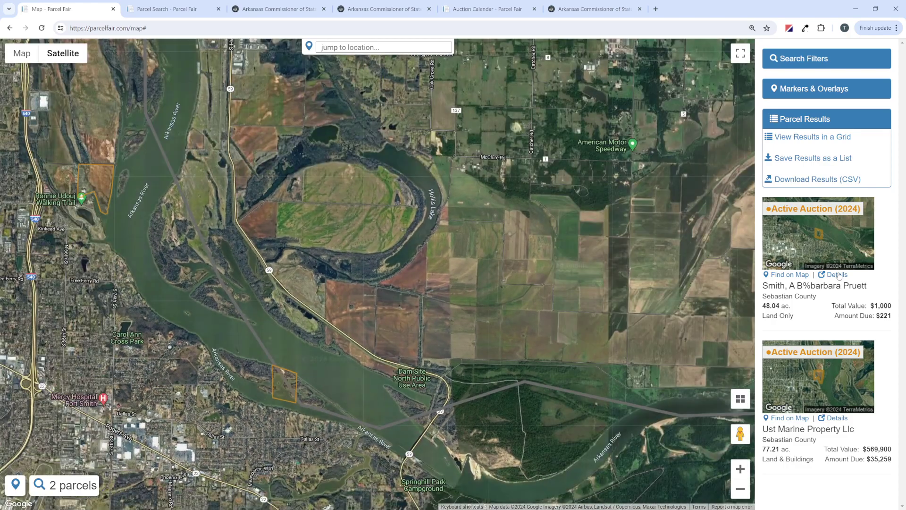
Locate the Ust Marine Property parcel on the map, dismiss its info popup and view its full outline
click(789, 419)
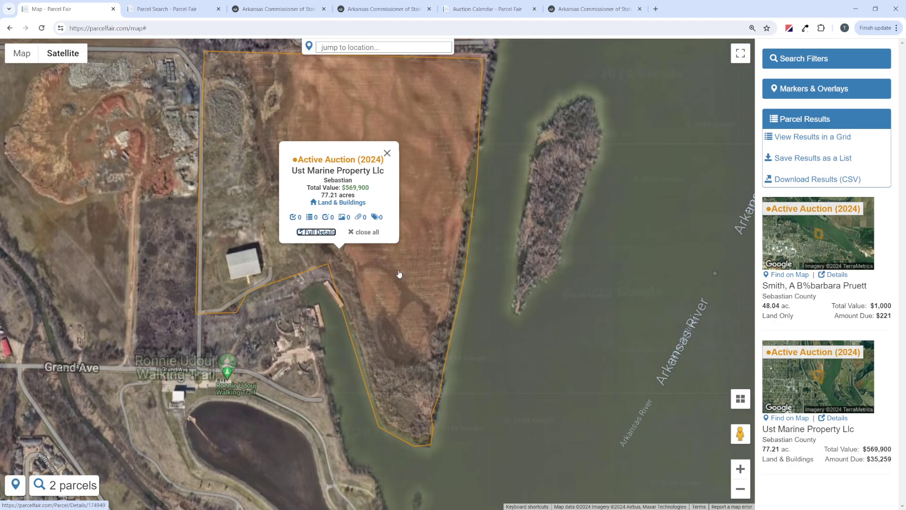
click(373, 232)
drag(381, 245, 380, 324)
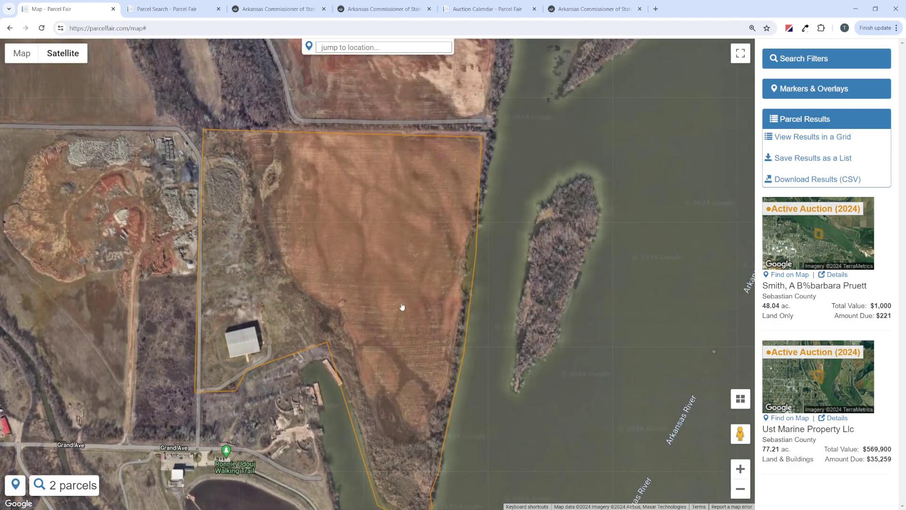
Set the county filter to All Counties and run the search across Arkansas
click(53, 486)
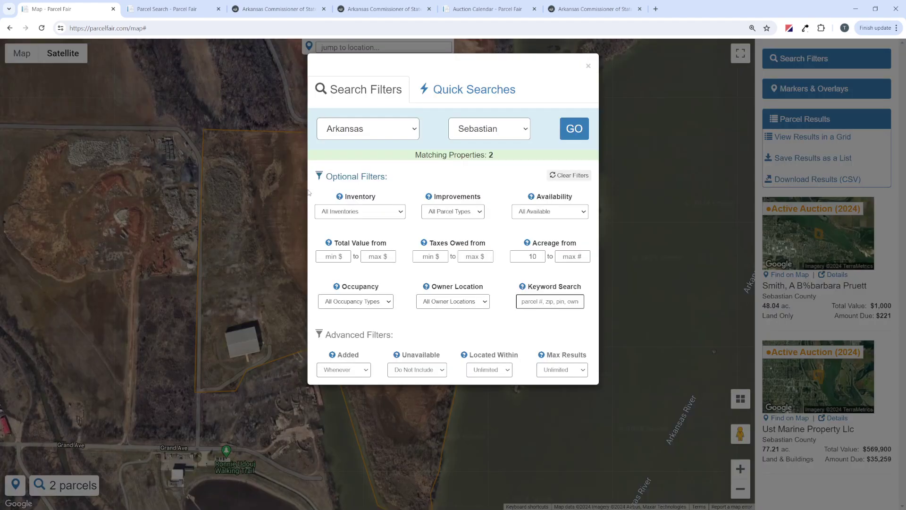
click(516, 131)
scroll(476, 213, up, 10)
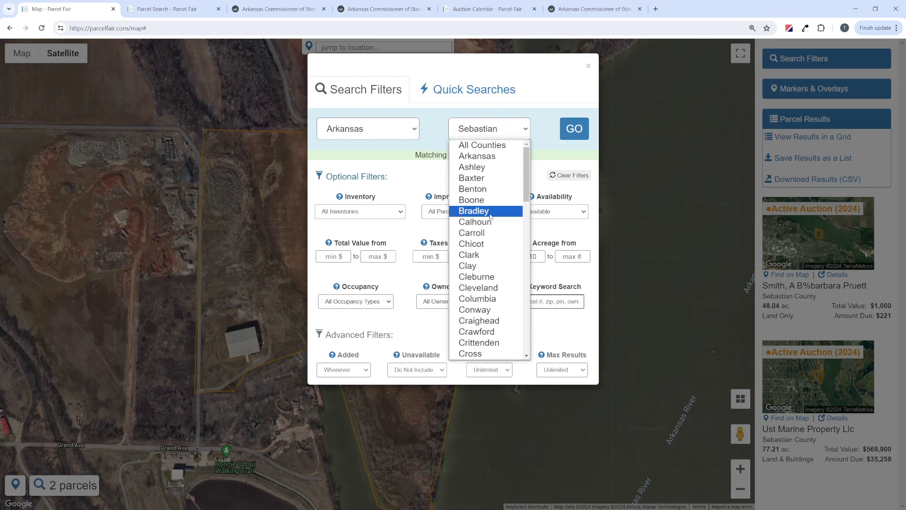
click(484, 147)
click(574, 129)
Find the adjoining matching parcels along Highway 124 near Center Ridge and inspect them up close on the map
drag(435, 314, 338, 335)
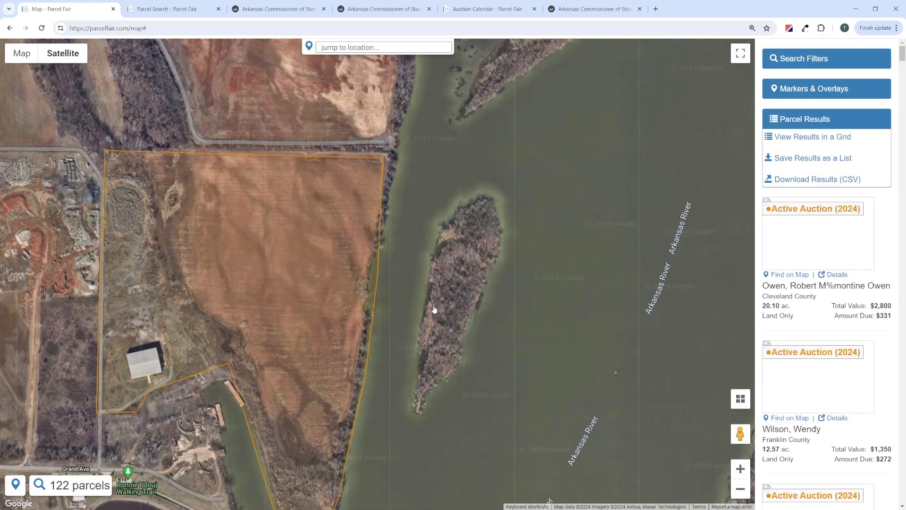
scroll(351, 348, down, 6)
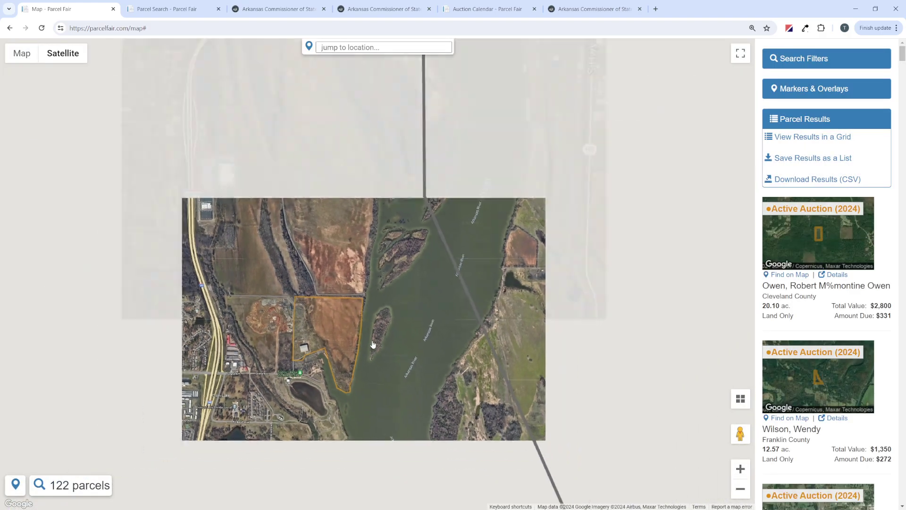
scroll(407, 351, down, 3)
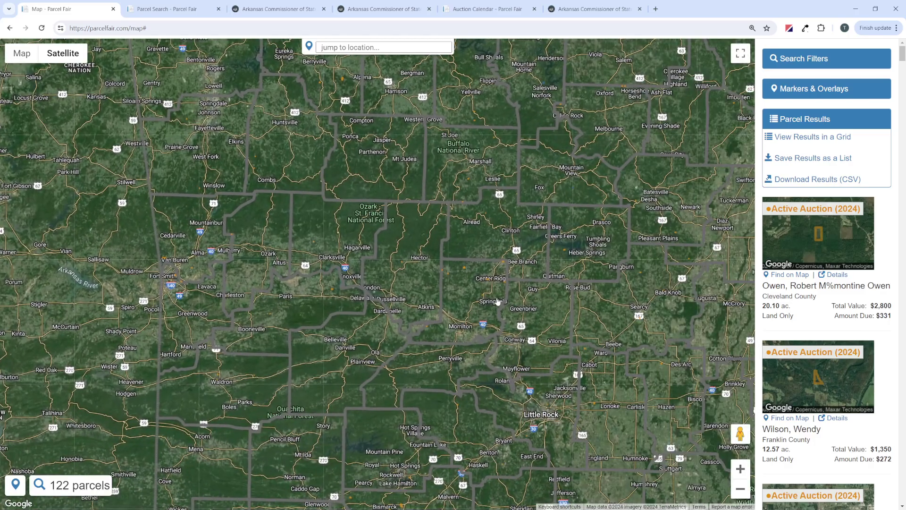
drag(500, 298, 405, 302)
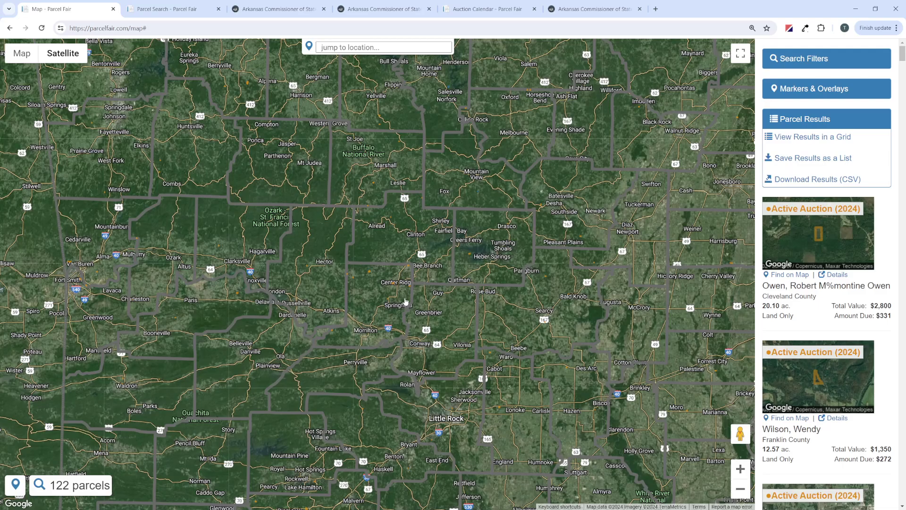
scroll(385, 259, up, 5)
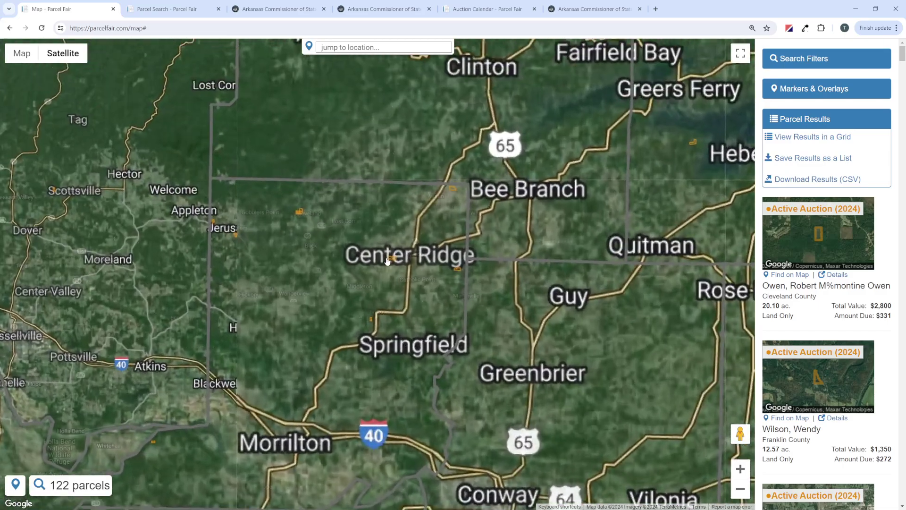
scroll(408, 272, up, 4)
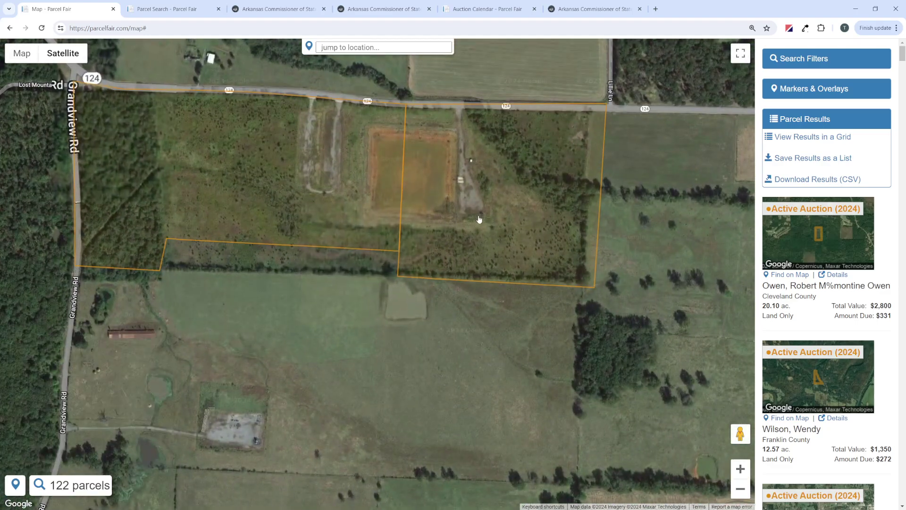
drag(479, 219, 470, 262)
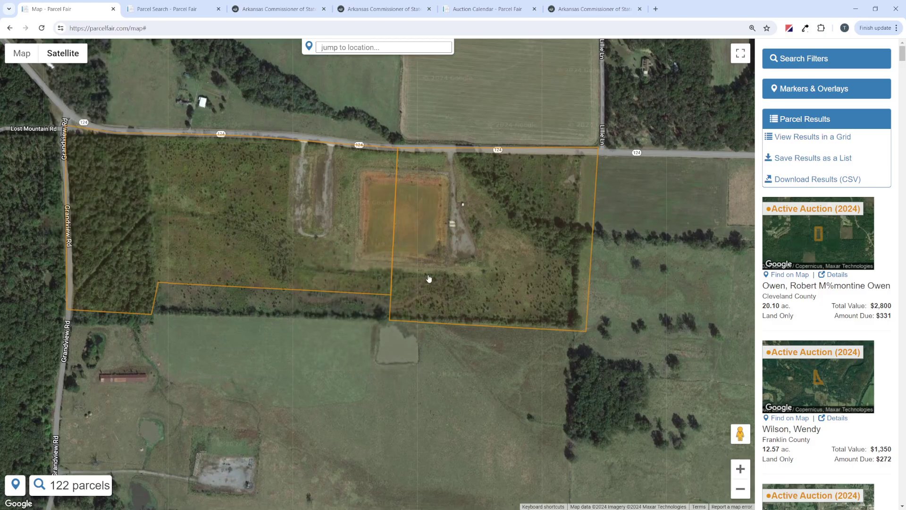
Review the distribution of matching parcels around Center Ridge and across the whole state on the map
scroll(430, 278, down, 3)
scroll(430, 278, down, 4)
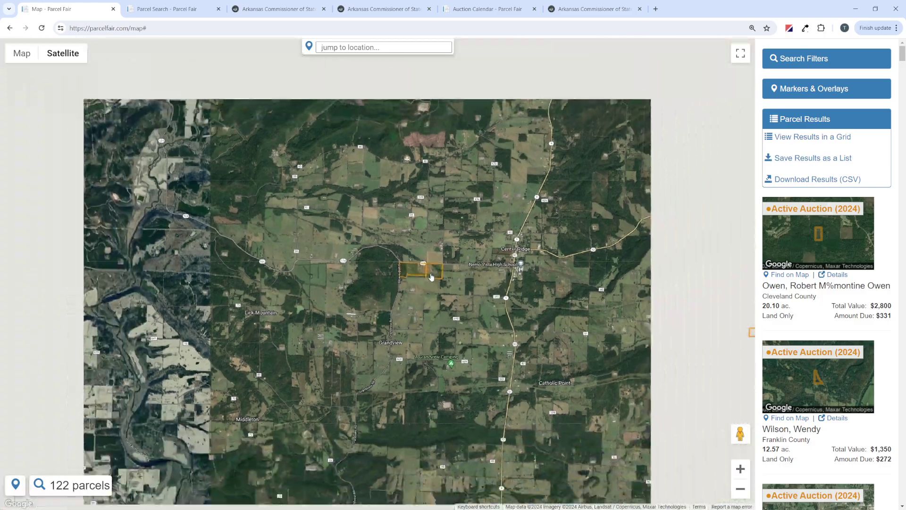
scroll(430, 307, down, 2)
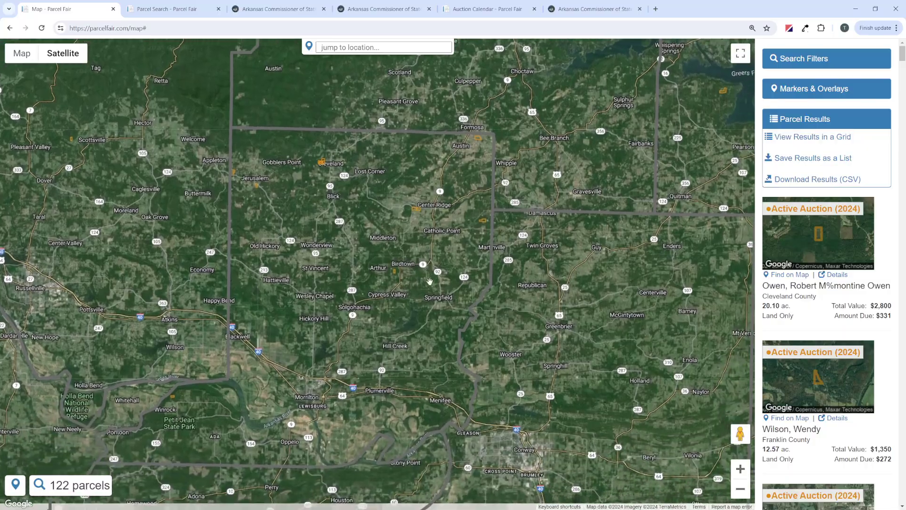
scroll(368, 303, down, 2)
scroll(368, 304, down, 2)
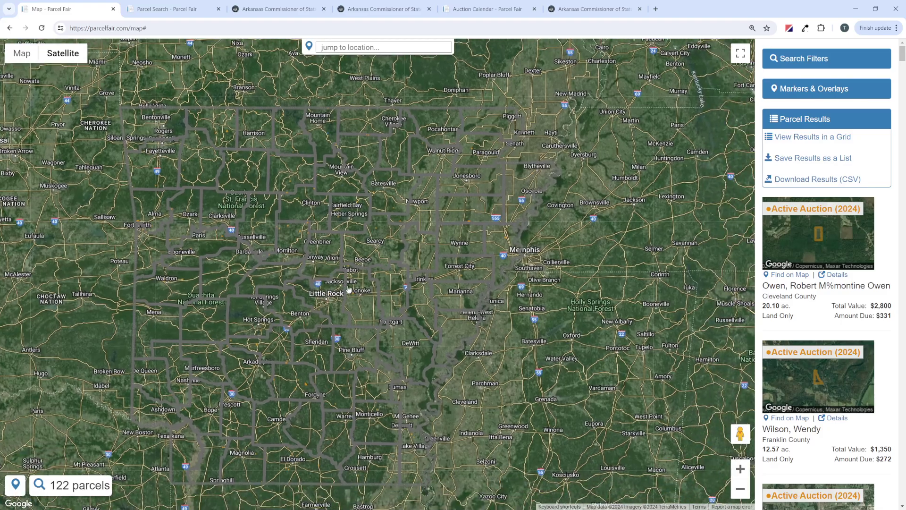
scroll(373, 302, up, 2)
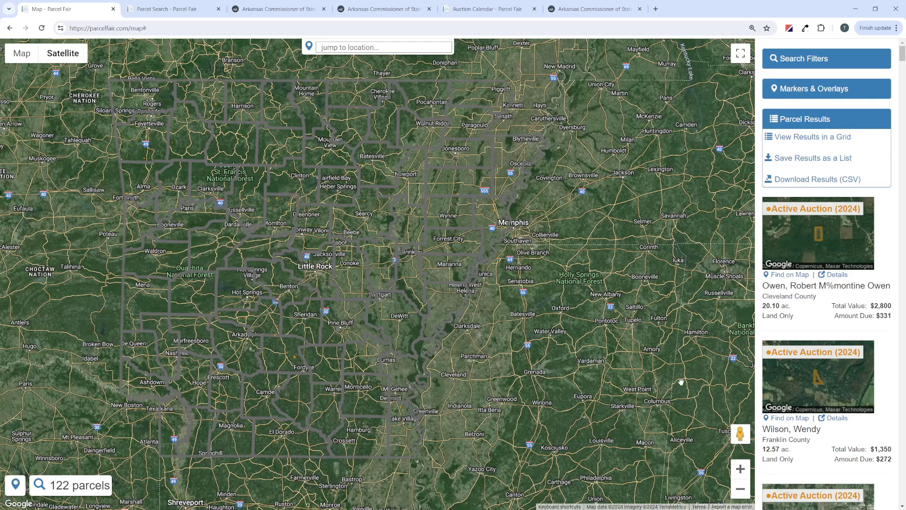
Clear the minimum acreage, limit parcel types to Improvements and set the inventory to Upcoming Auctions
click(78, 486)
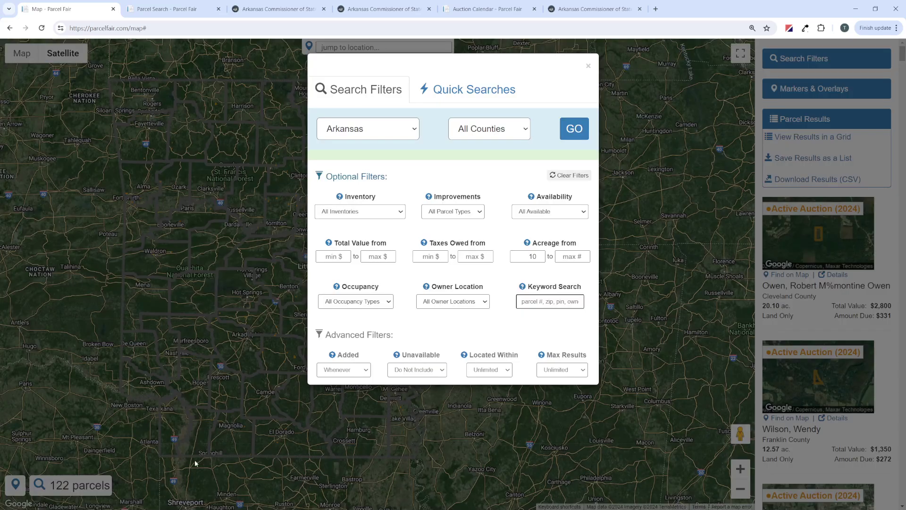
double_click(538, 257)
key(BackSpace)
click(453, 215)
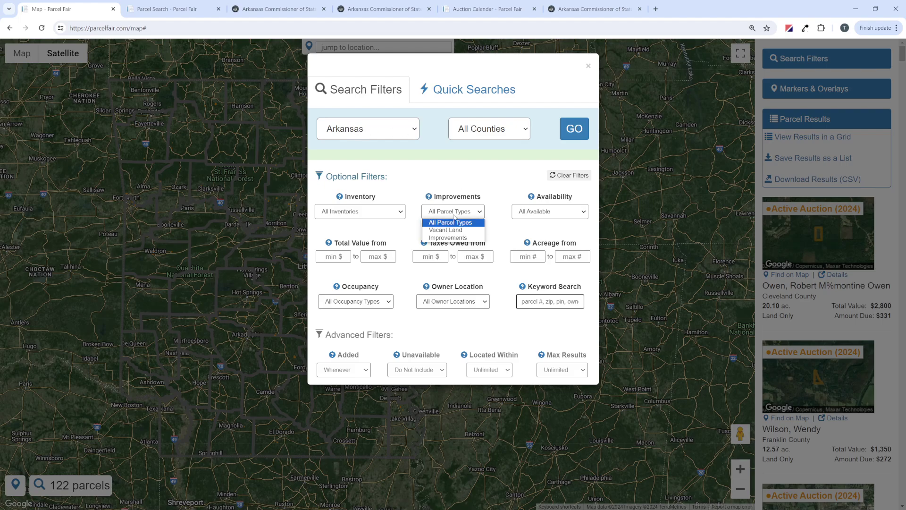
click(455, 241)
click(359, 213)
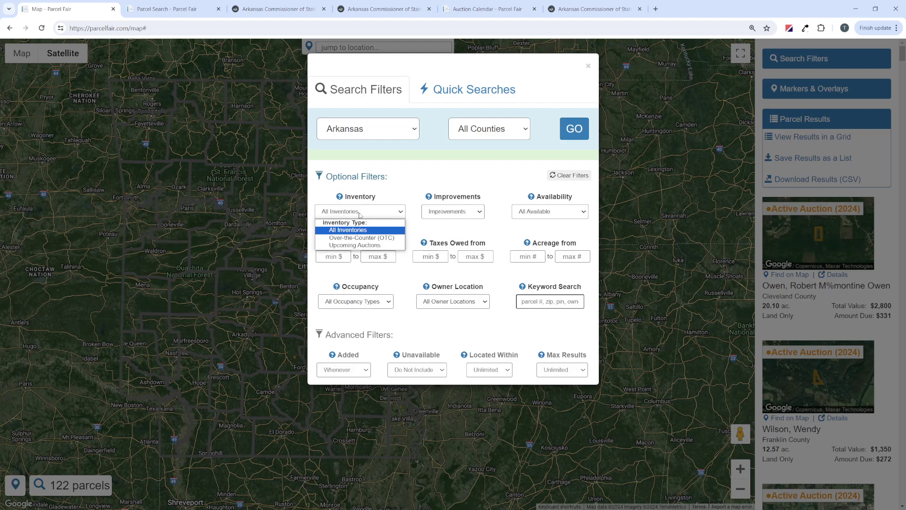
click(348, 245)
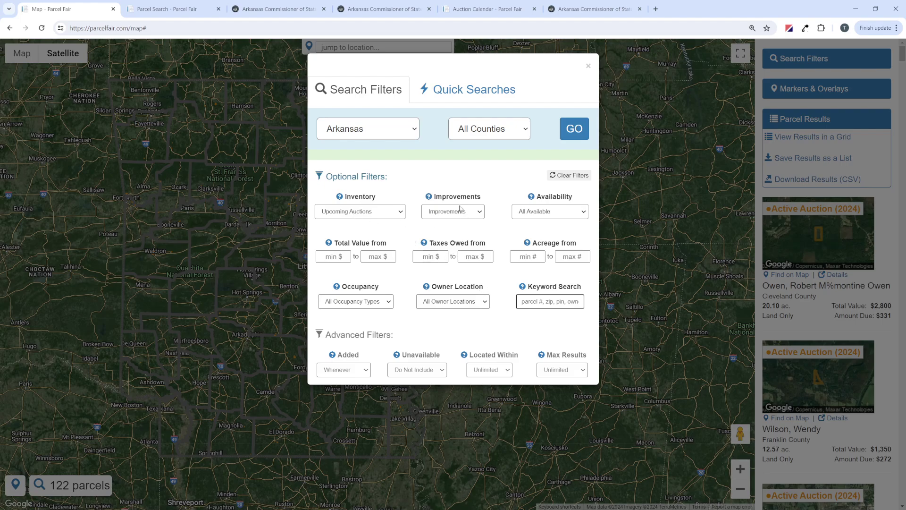
Set the total value filter to a range of 30000 to 150000
click(326, 255)
click(380, 257)
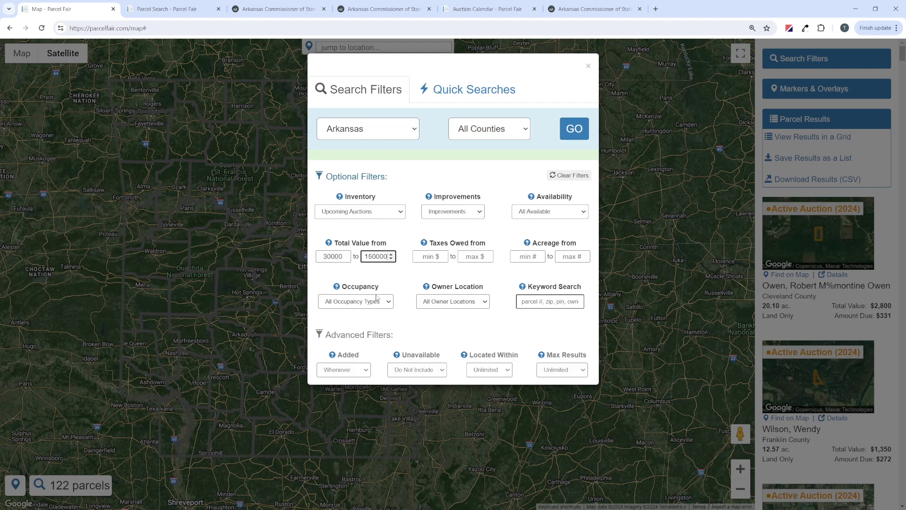
click(346, 260)
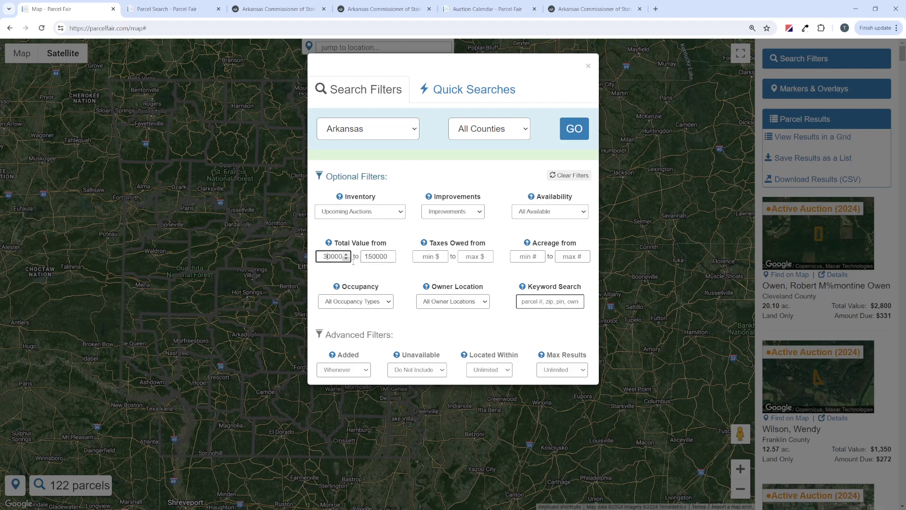
click(375, 258)
click(409, 281)
Set the taxes owed filter to a range of 1000 to 6000
click(422, 258)
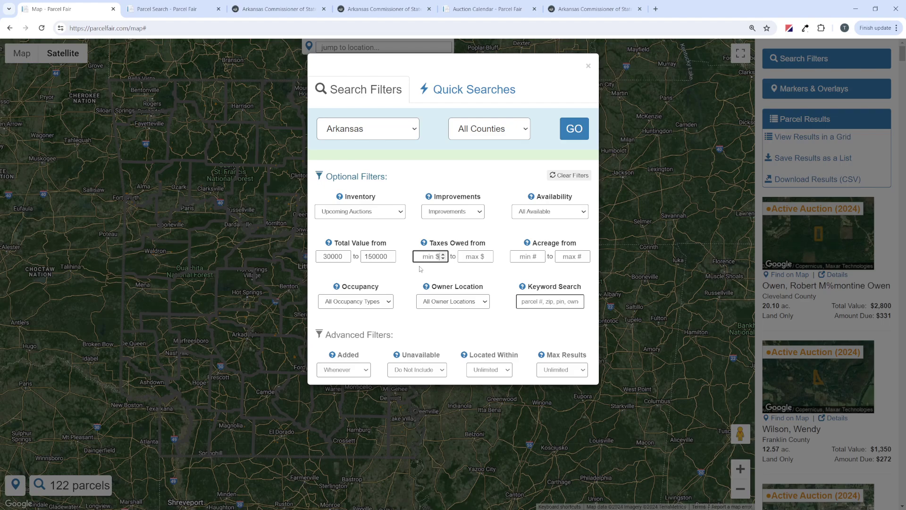
text(1000)
click(472, 257)
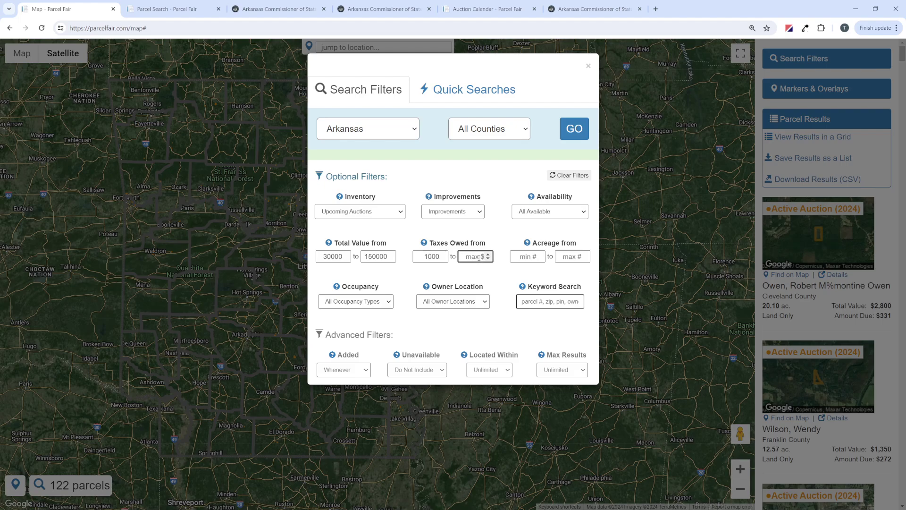
text(6000)
click(424, 276)
Restrict the owner location to Out of State Owners and run the search
click(456, 306)
click(458, 320)
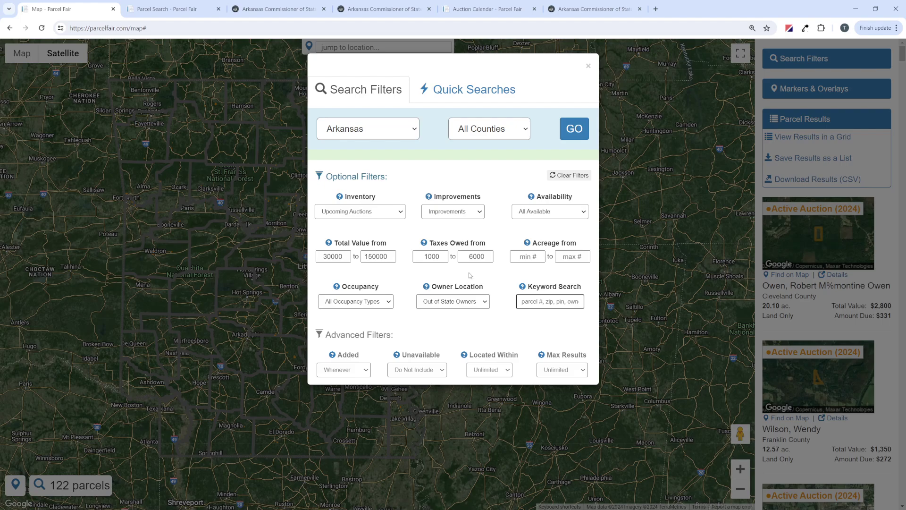
click(575, 130)
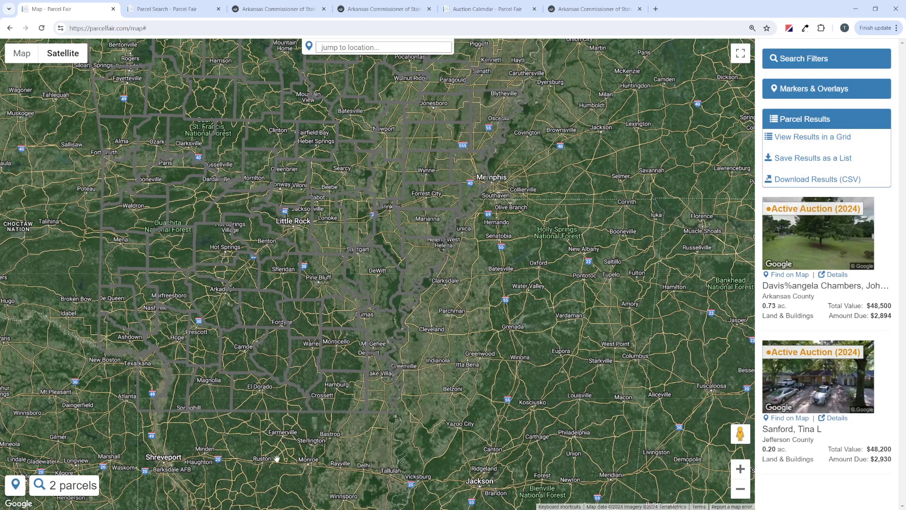
Reset the owner location filter to All Owner Locations and rerun the search
click(66, 490)
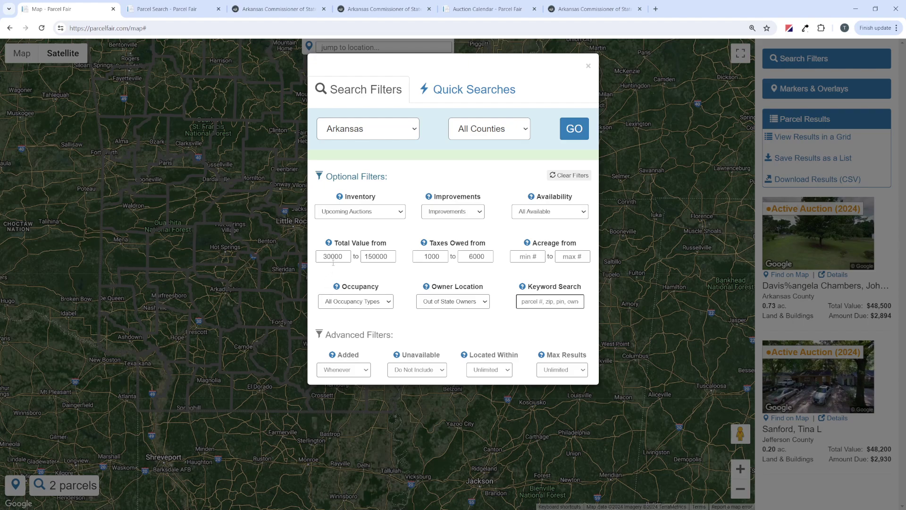
click(375, 257)
click(459, 304)
click(440, 317)
click(575, 128)
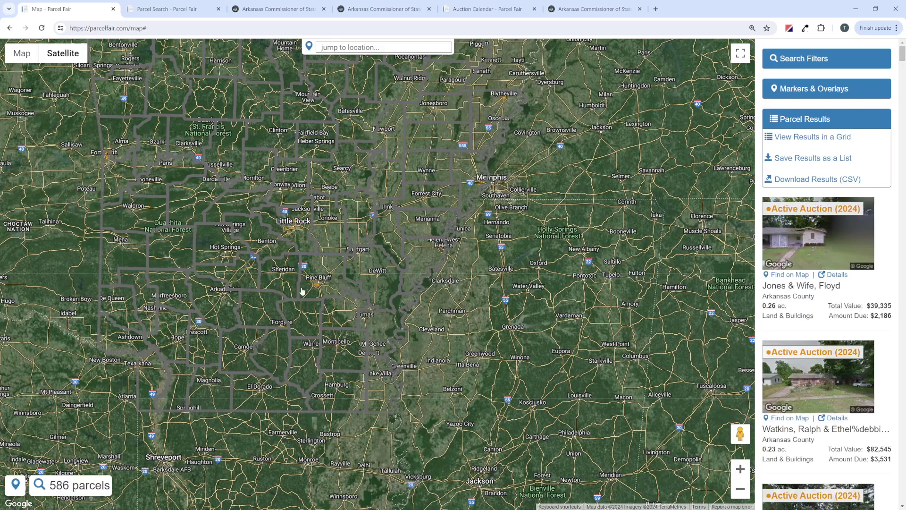
Review the owner location filter options, keep All Owner Locations, and run the Arkansas search again
click(79, 494)
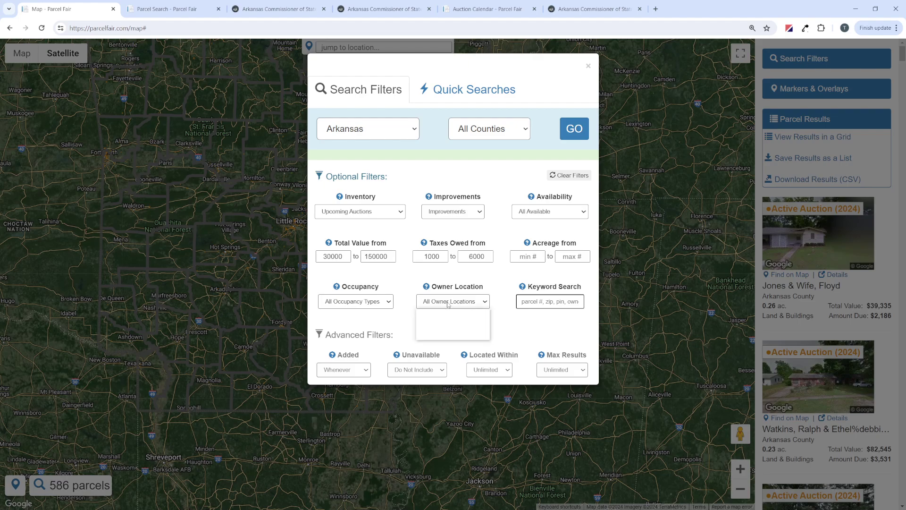
click(448, 302)
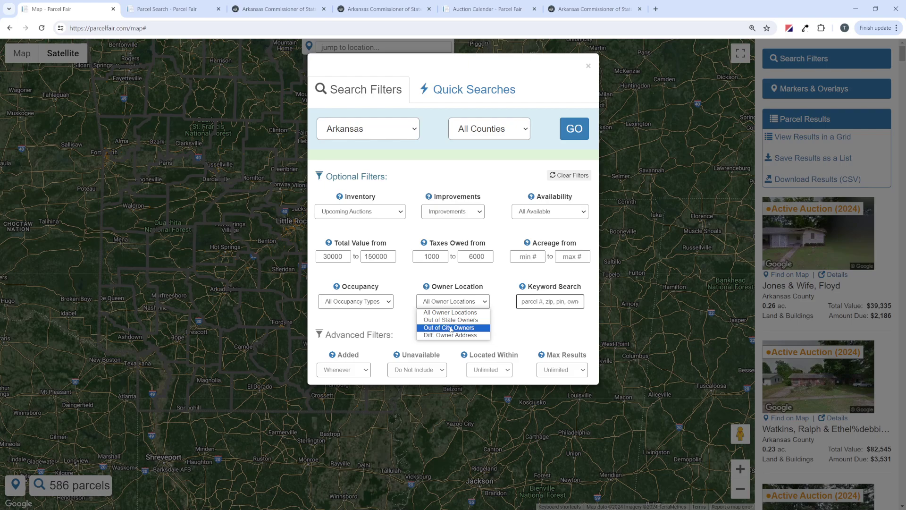
click(495, 234)
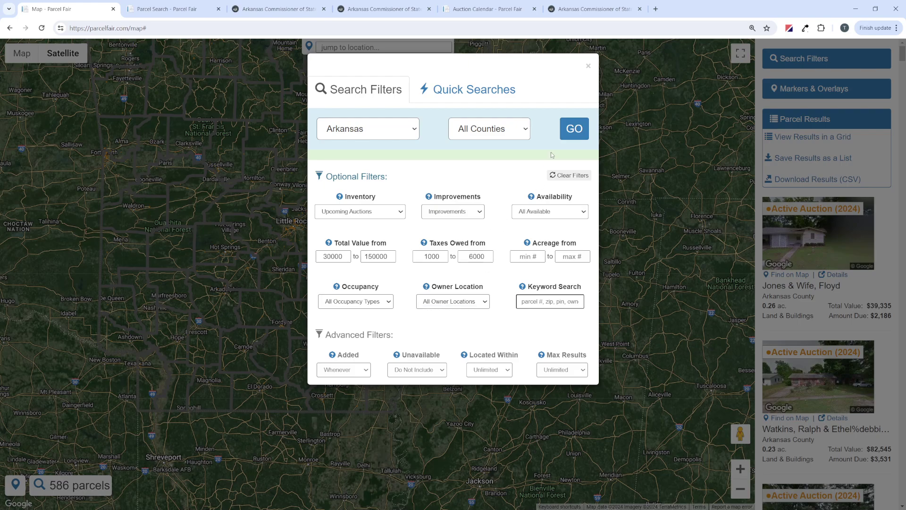
click(575, 130)
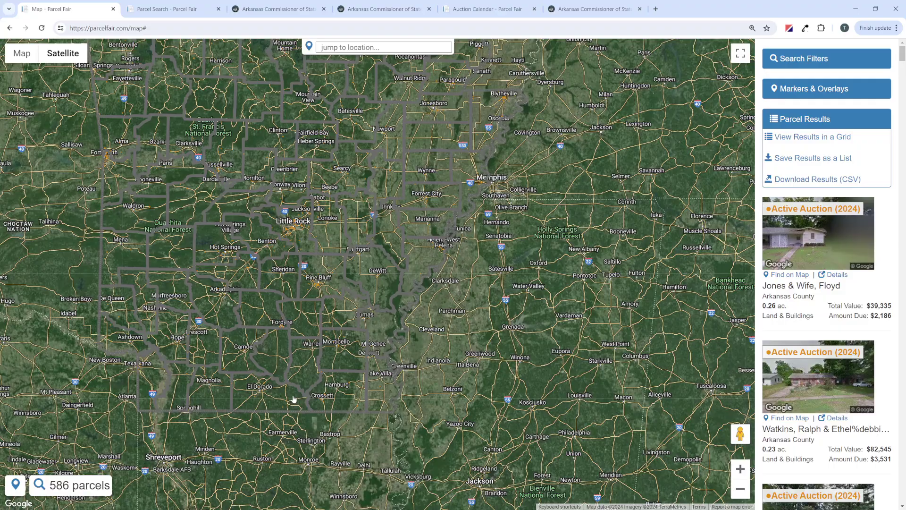
Find the auction parcel just south of W 28th St near S State St in Little Rock and view its summary
scroll(298, 226, up, 3)
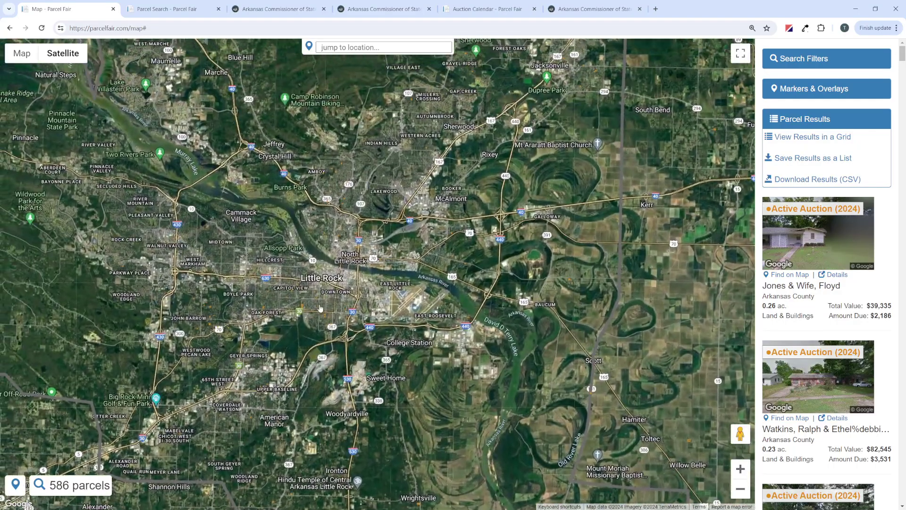
mouse_move(51, 56)
scroll(328, 268, up, 2)
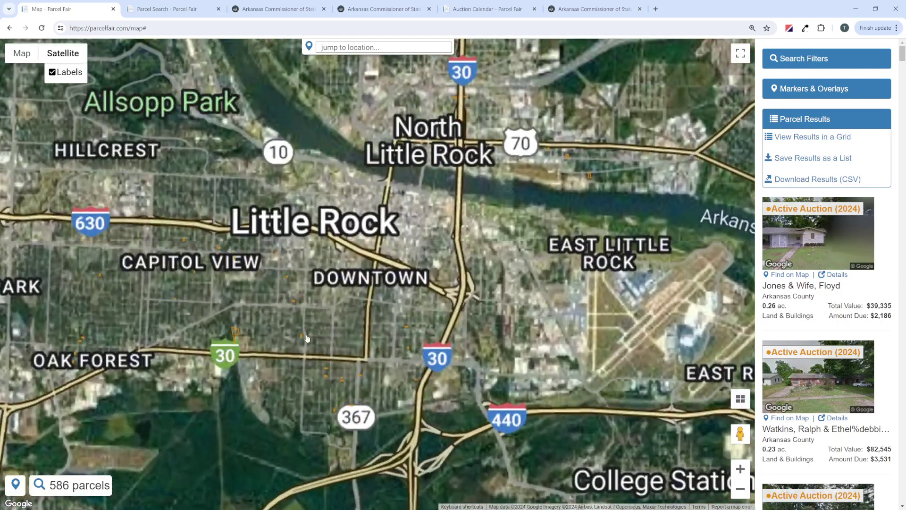
scroll(360, 344, up, 5)
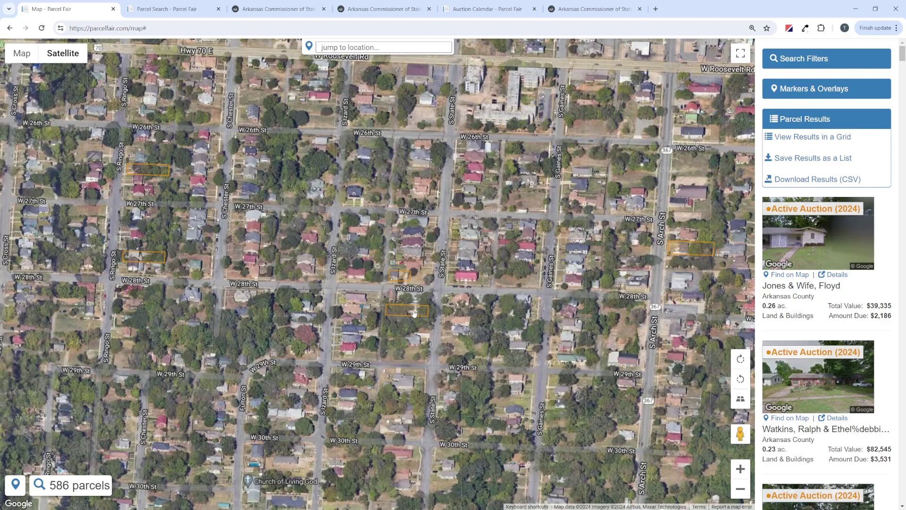
click(412, 313)
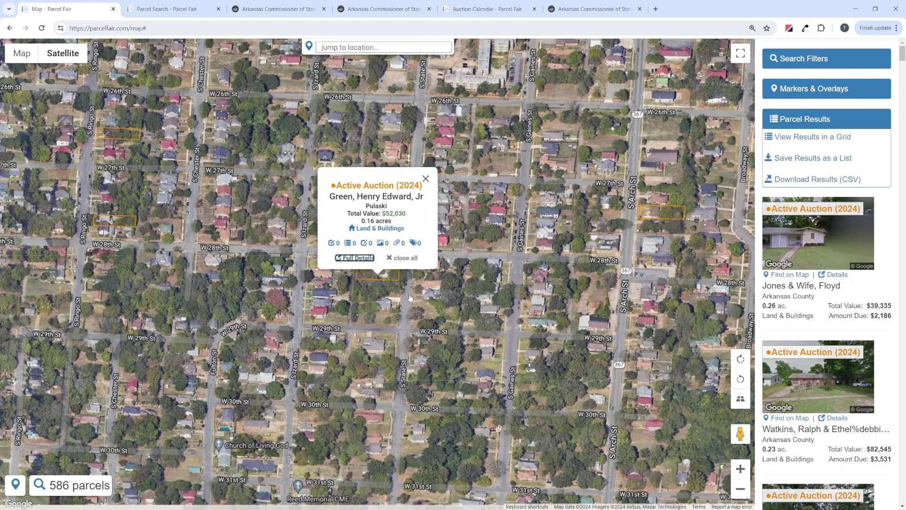
Check the summaries of the two parcels along S Ringo St near W 28th and W 27th St, closing all open parcel summaries
click(125, 222)
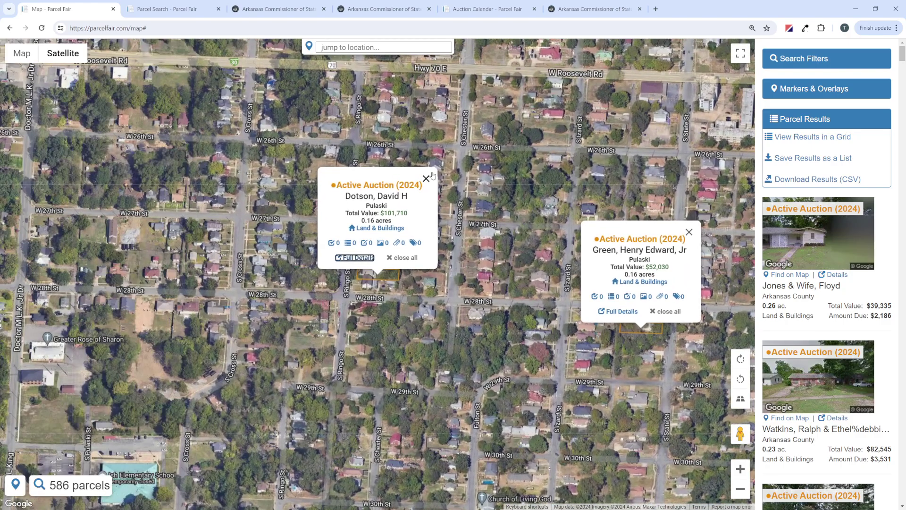
click(426, 179)
click(394, 187)
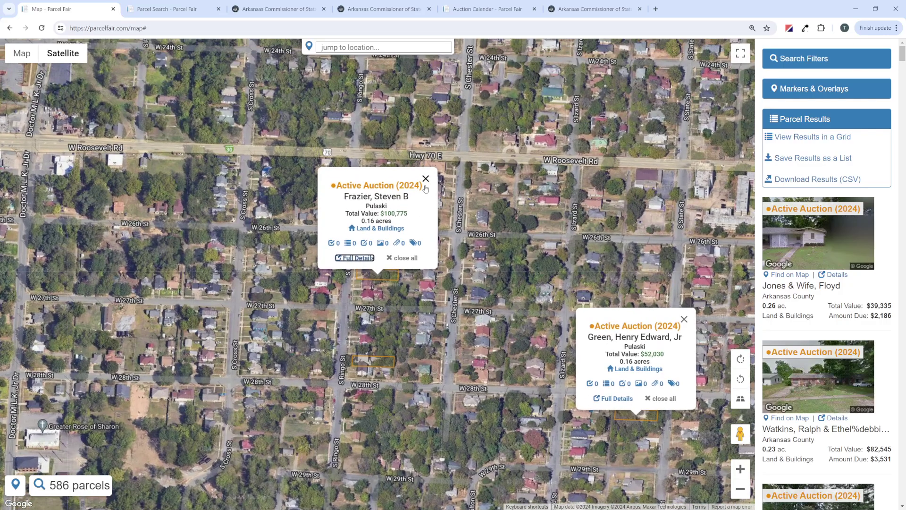
click(426, 178)
scroll(453, 271, down, 2)
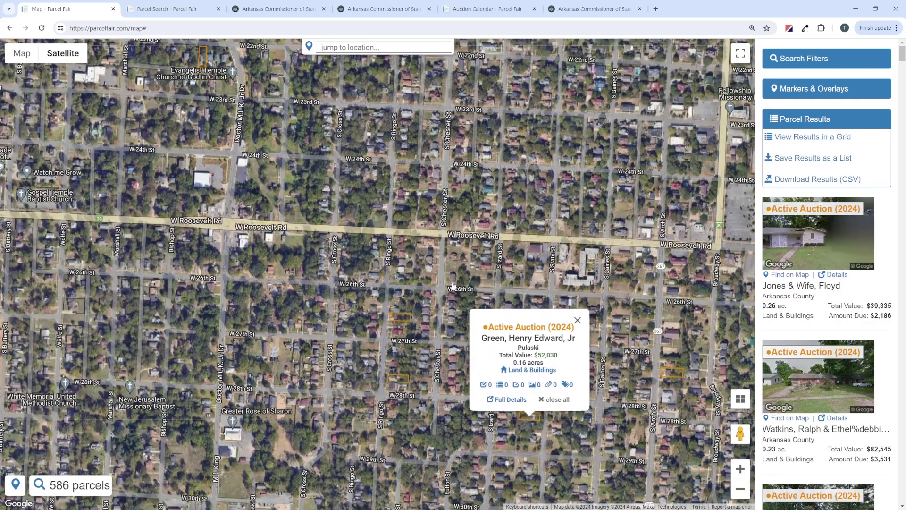
click(578, 320)
Locate the Rrretirement Inc parcel near Marshall St and Wright Ave in Little Rock and open its full details
scroll(608, 401, down, 2)
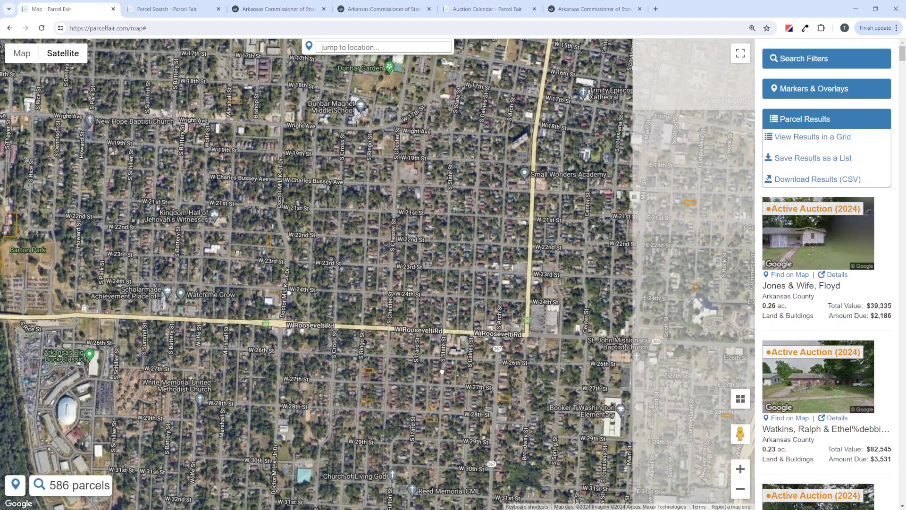
drag(347, 273, 394, 329)
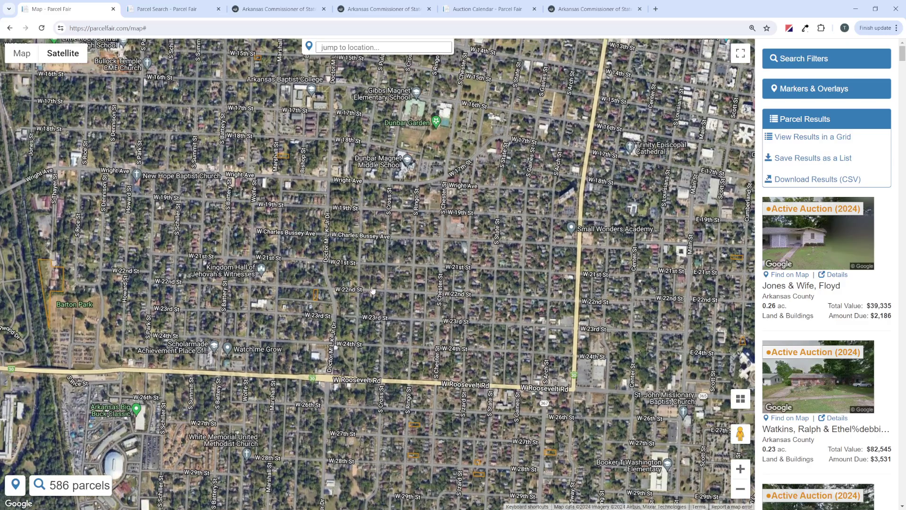
click(281, 159)
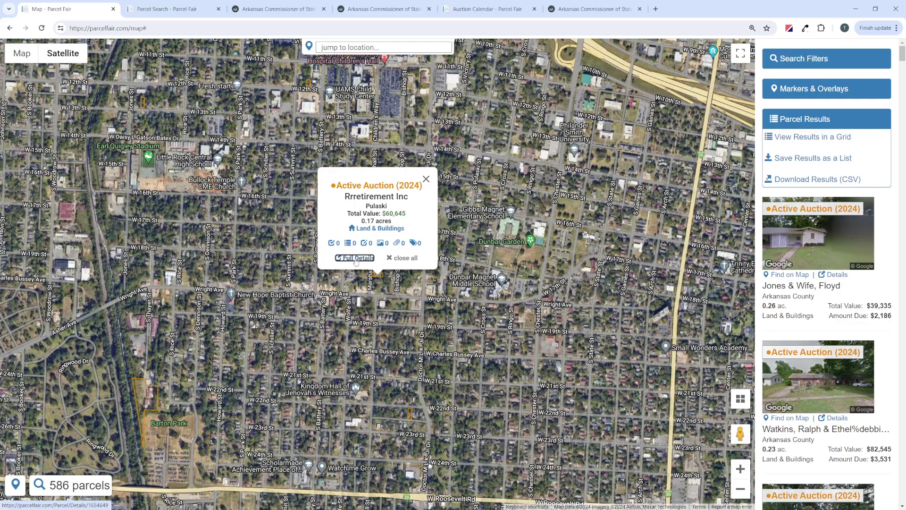
click(362, 263)
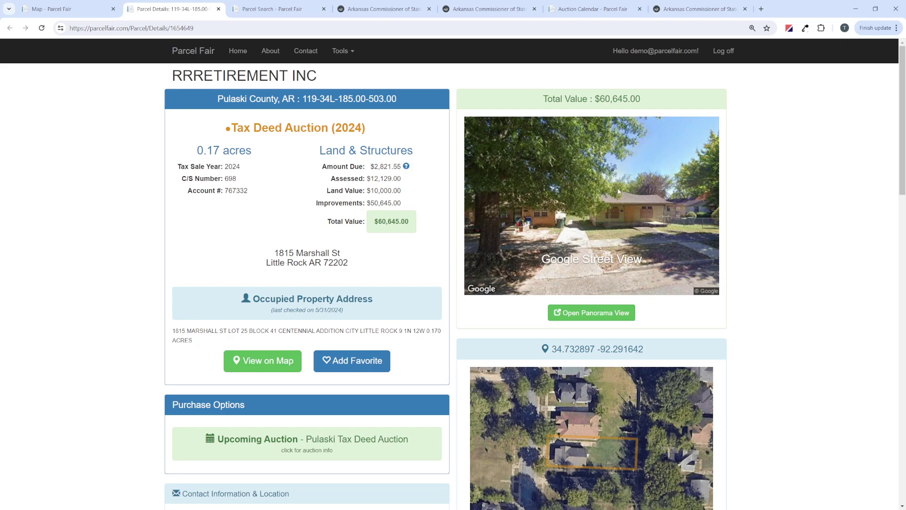
Examine the total value and the amount due on the parcel's details page
drag(373, 219, 400, 221)
drag(376, 166, 401, 166)
click(320, 200)
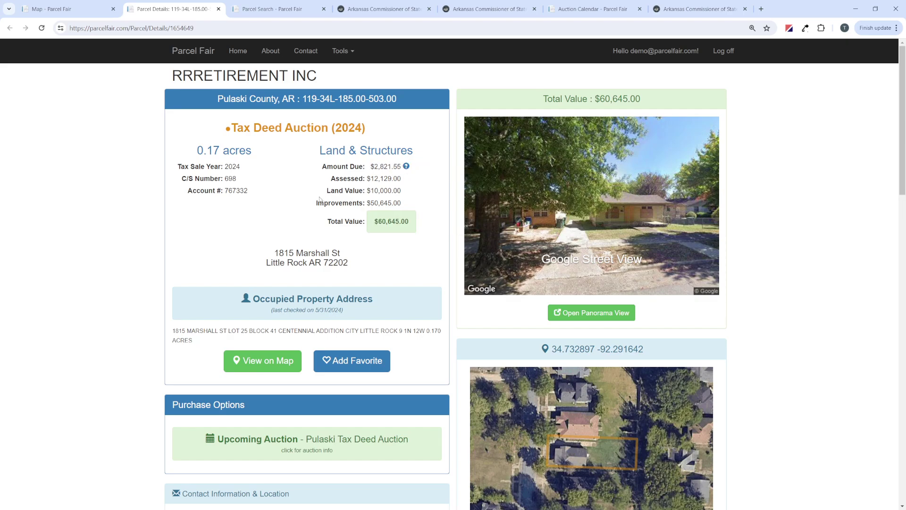